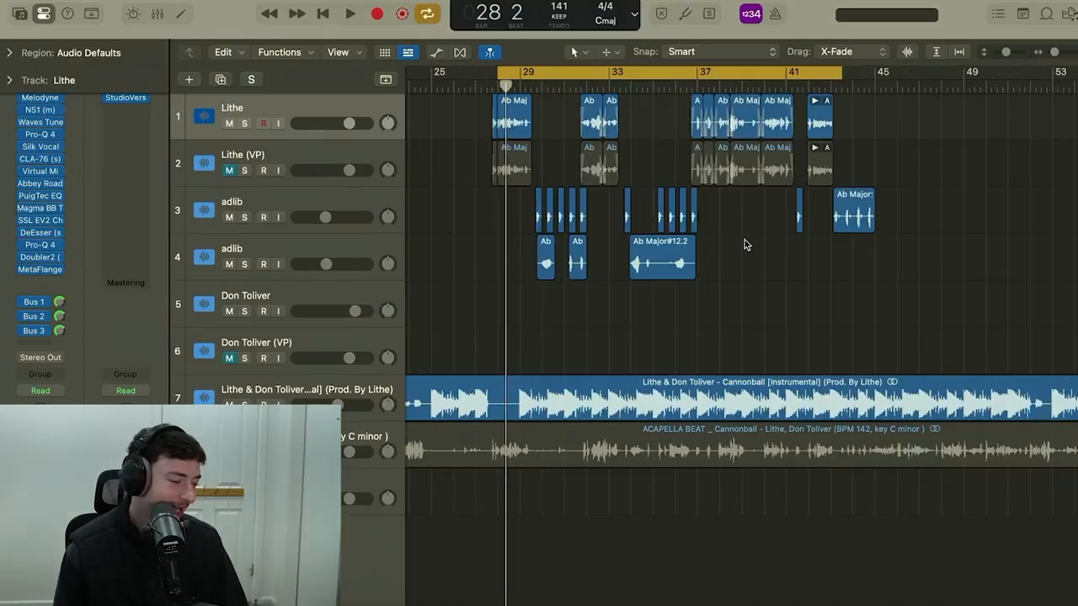
Play the fully processed vocals with the instrumental across the looped section from about bar 28 to 43.
{"action": "scroll", "coordinate": [545, 128], "scroll_direction": "up", "scroll_amount": 2}
{"action": "left_click", "coordinate": [593, 163]}
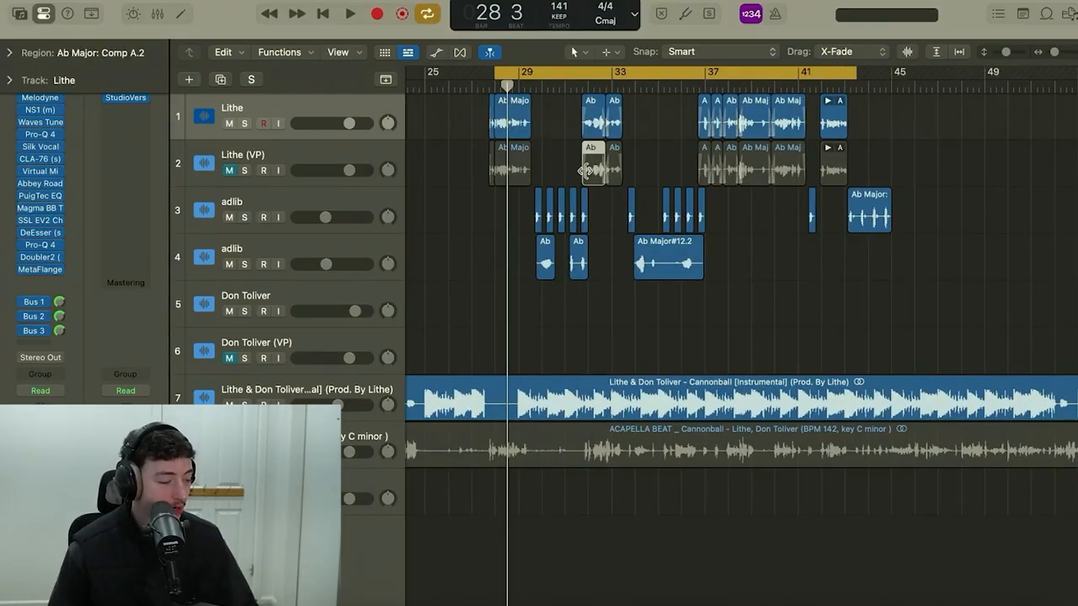
{"action": "key", "text": "space"}
{"action": "scroll", "coordinate": [534, 308], "scroll_direction": "left", "scroll_amount": 2}
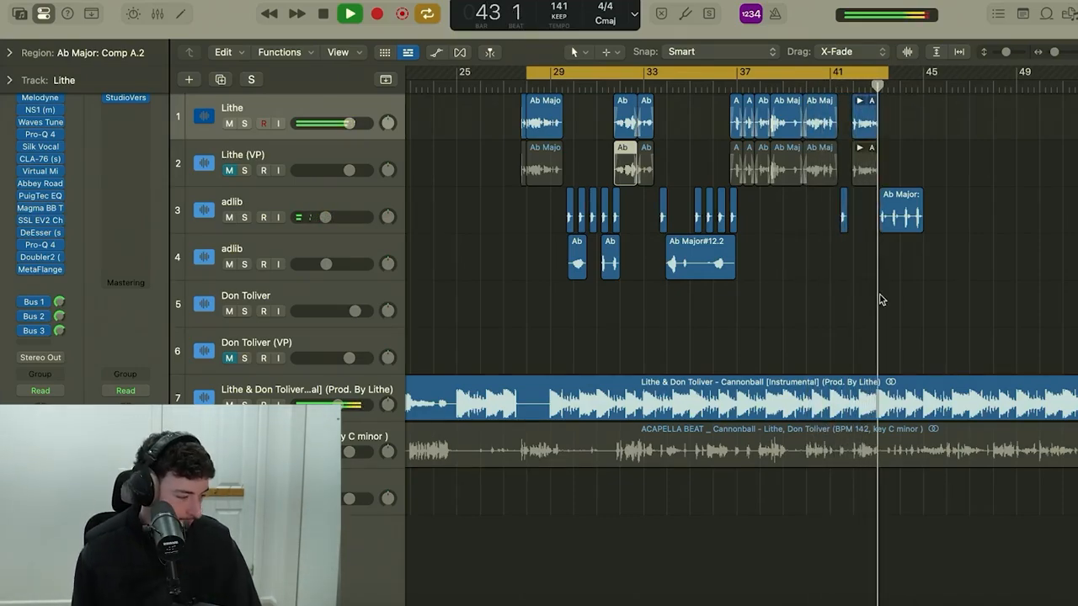
{"action": "key", "text": "space"}
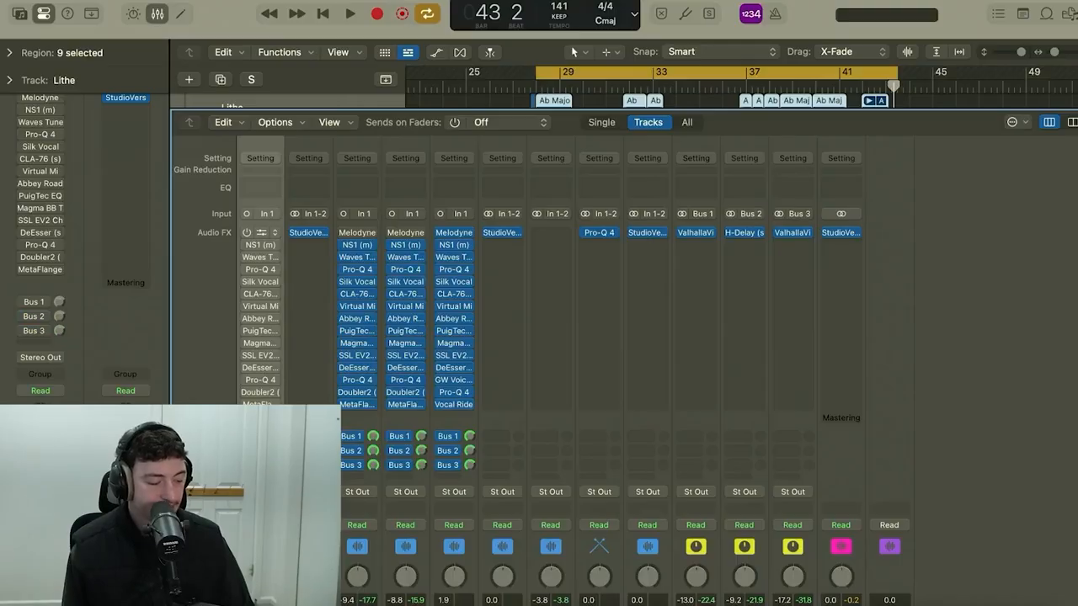
Bypass the plug-ins and sends on the Lithe vocal track and play the dry vocal from bar 28.
{"action": "key", "text": "x"}
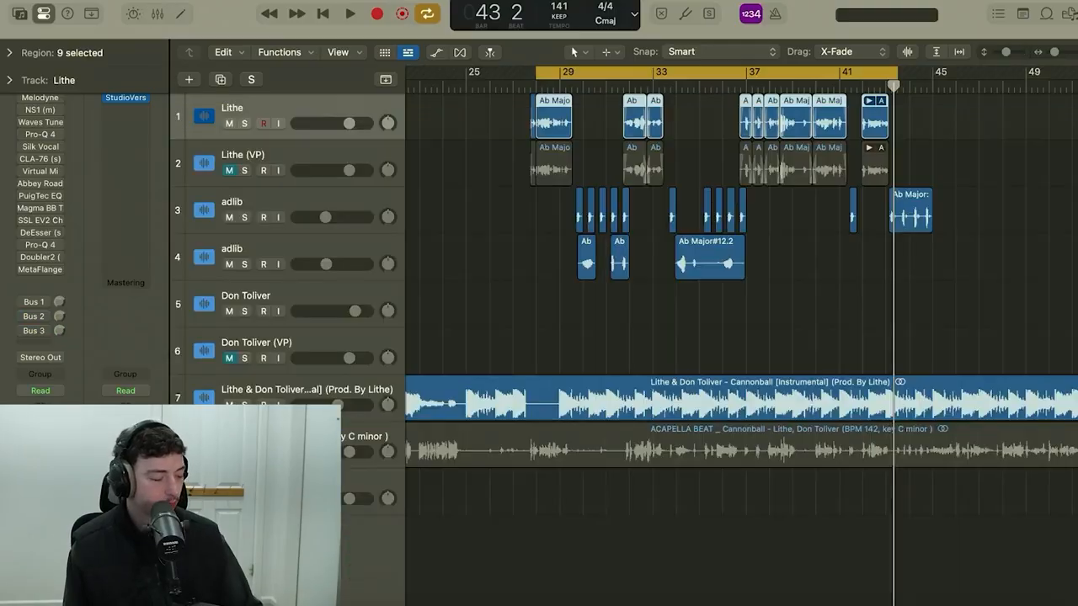
{"action": "left_click", "coordinate": [437, 155]}
{"action": "key", "text": "space"}
{"action": "key", "text": "super+Right"}
{"action": "key", "text": "super+Right"}
{"action": "key", "text": "super+Right"}
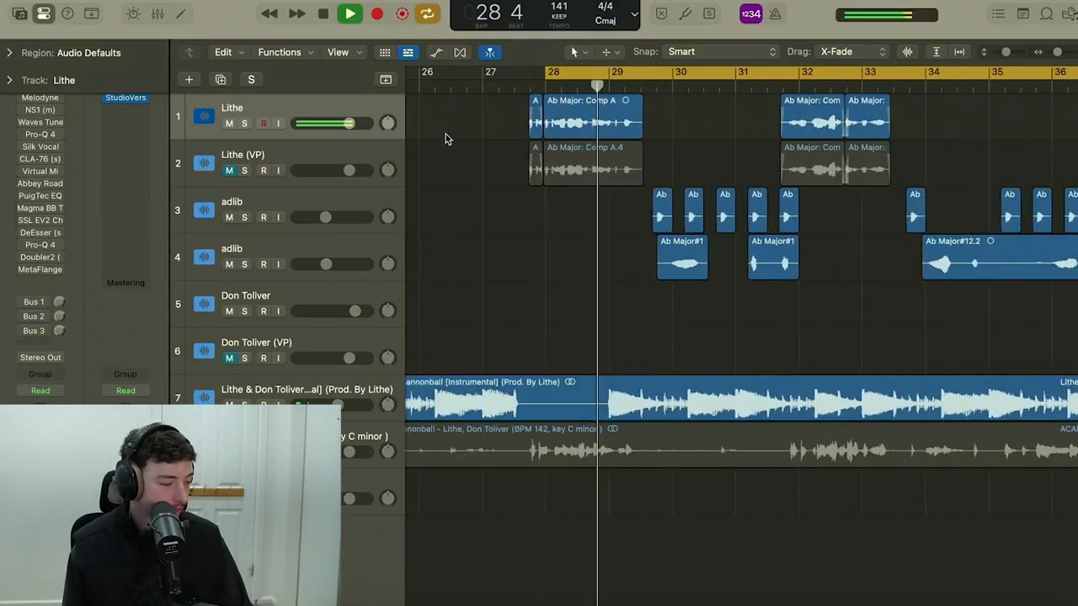
Mute both adlib tracks and the Don Toliver track, and play the dry Lithe vocal over the instrumental with looping off.
{"action": "key", "text": "super+Left"}
{"action": "key", "text": "super+Left"}
{"action": "key", "text": "super+Left"}
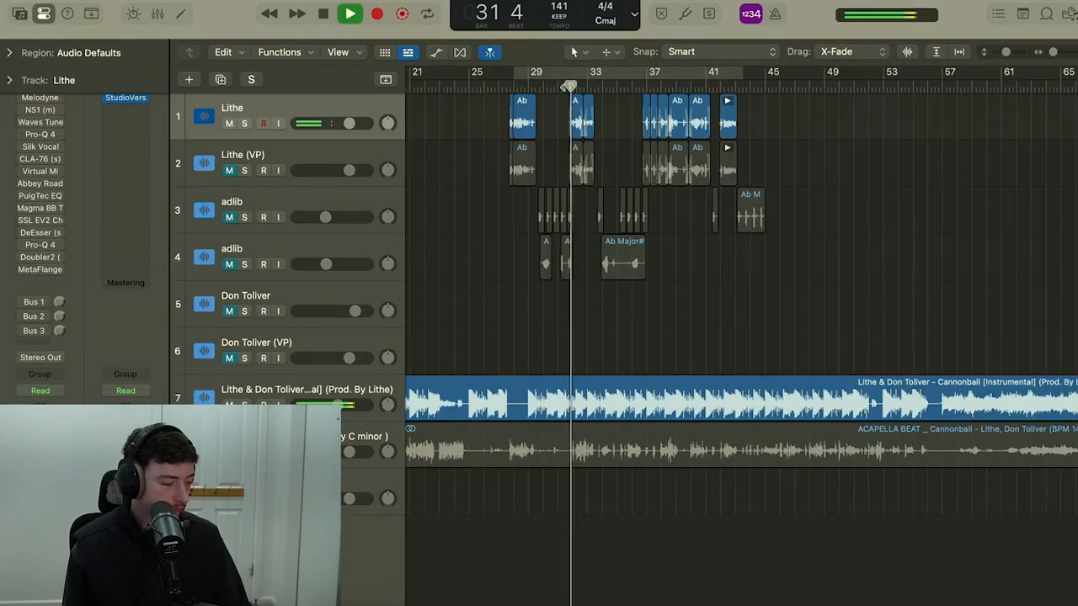
{"action": "key", "text": "super+Right"}
{"action": "key", "text": "super+Right"}
{"action": "key", "text": "super+Right"}
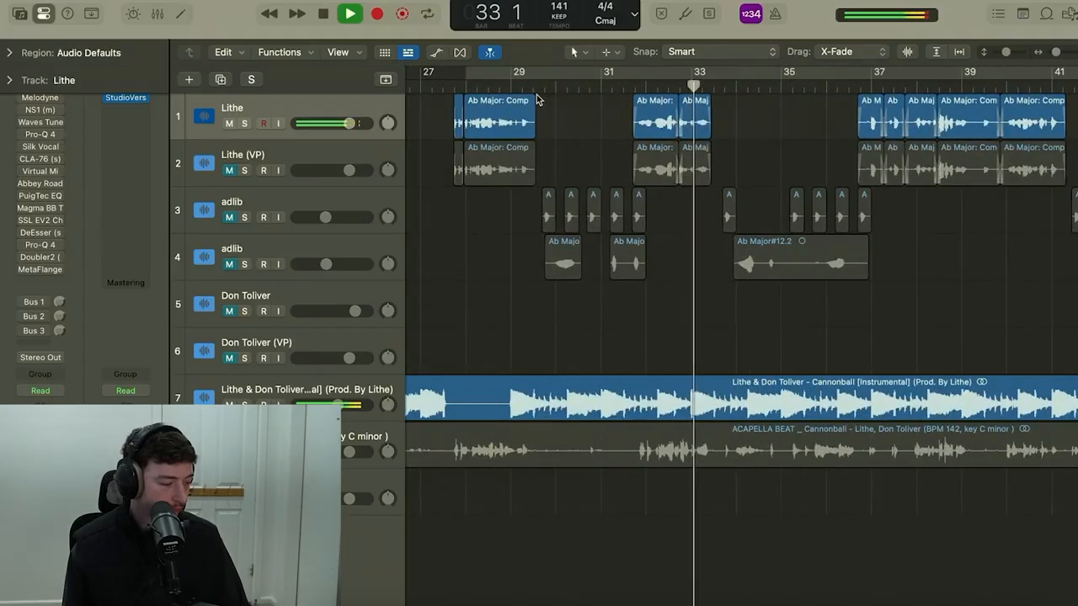
{"action": "key", "text": "space"}
Restore looping, open the mixer, enable the NS1 noise suppressor on the Lithe channel and review its fader setting.
{"action": "key", "text": "c"}
{"action": "key", "text": "x"}
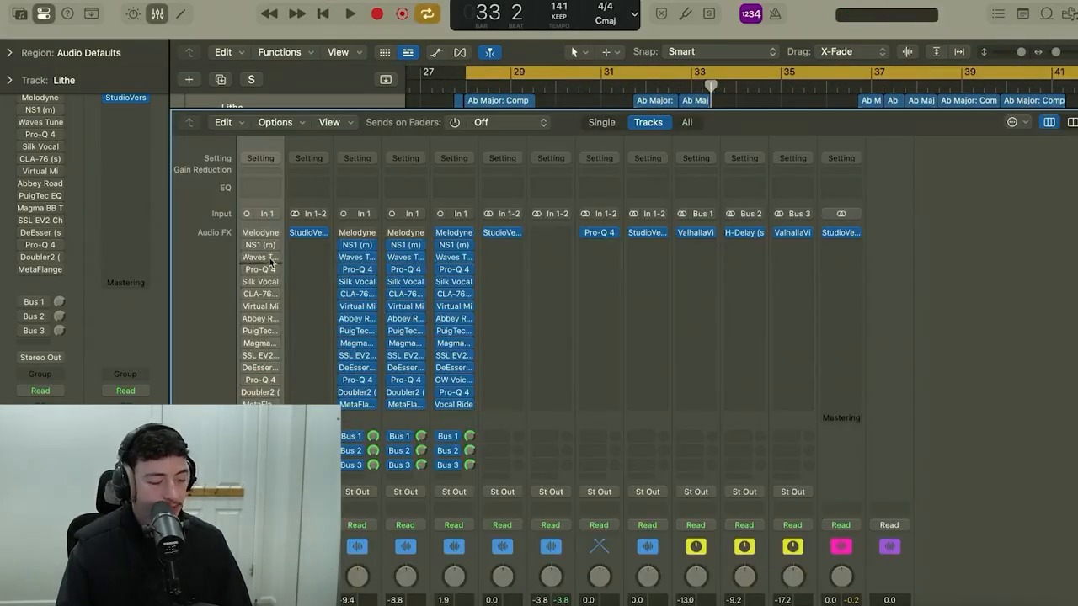
{"action": "mouse_move", "coordinate": [259, 239]}
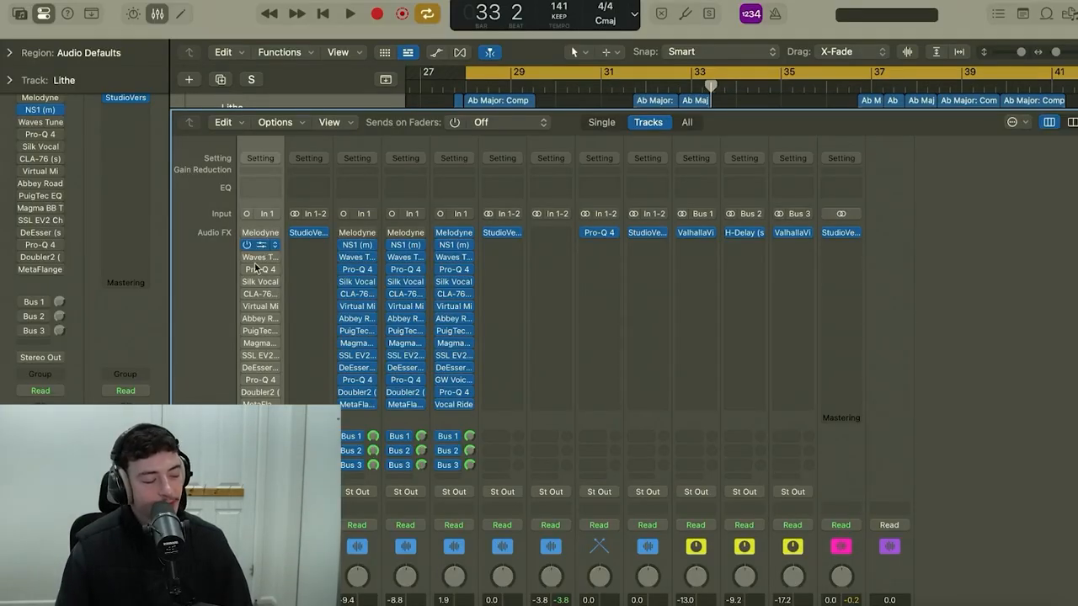
{"action": "left_click", "coordinate": [261, 245]}
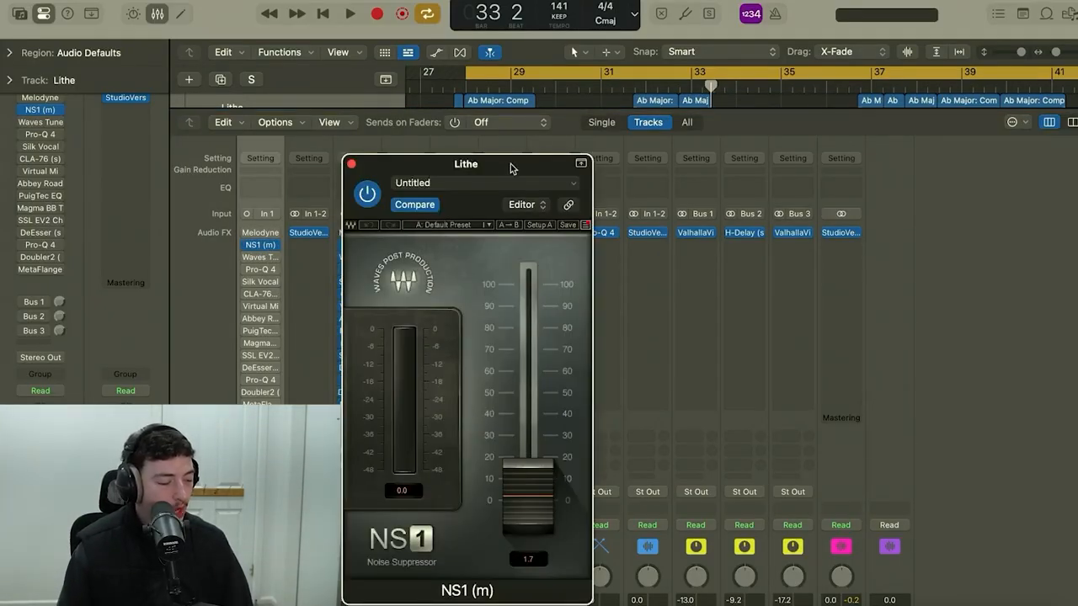
{"action": "left_click_drag", "start_coordinate": [511, 169], "coordinate": [506, 85]}
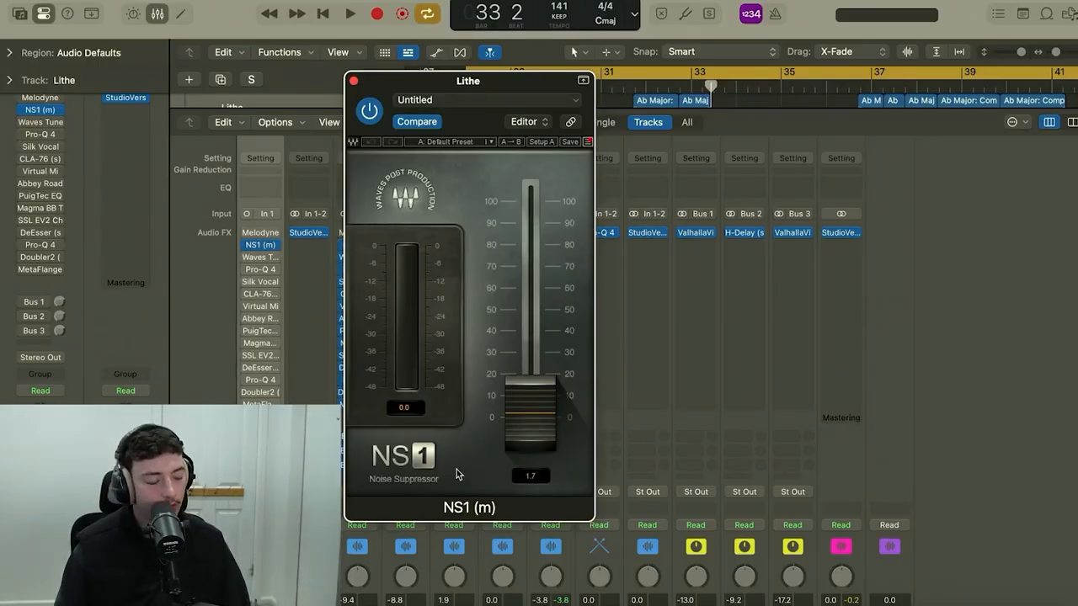
{"action": "left_click", "coordinate": [353, 81]}
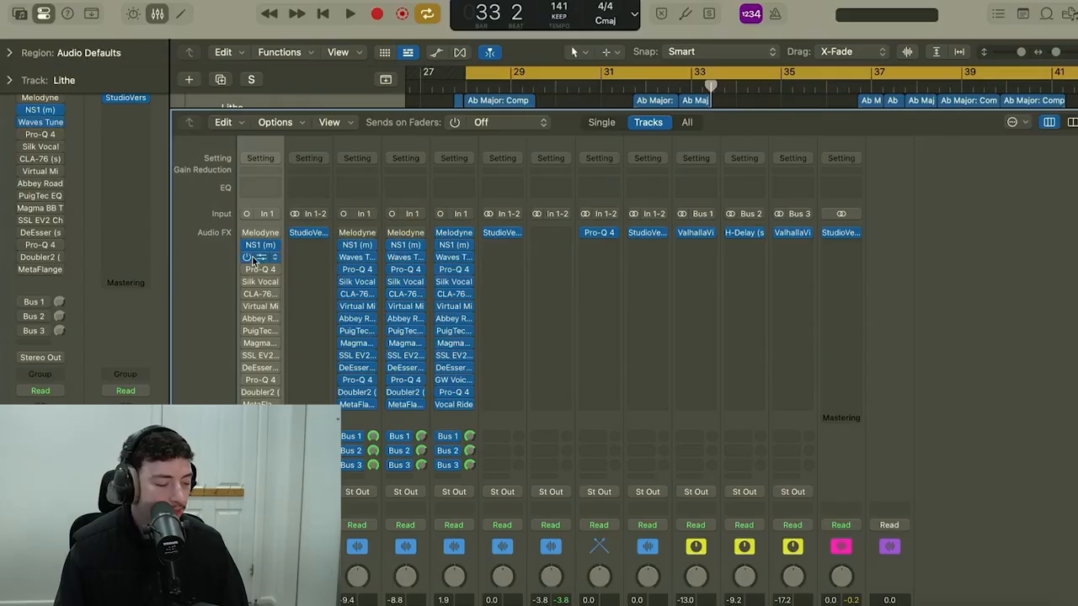
Enable Waves Tune Real-Time on the Lithe channel and review its speed, note transition and scale settings.
{"action": "left_click", "coordinate": [253, 258]}
{"action": "left_click_drag", "start_coordinate": [766, 209], "coordinate": [698, 108]}
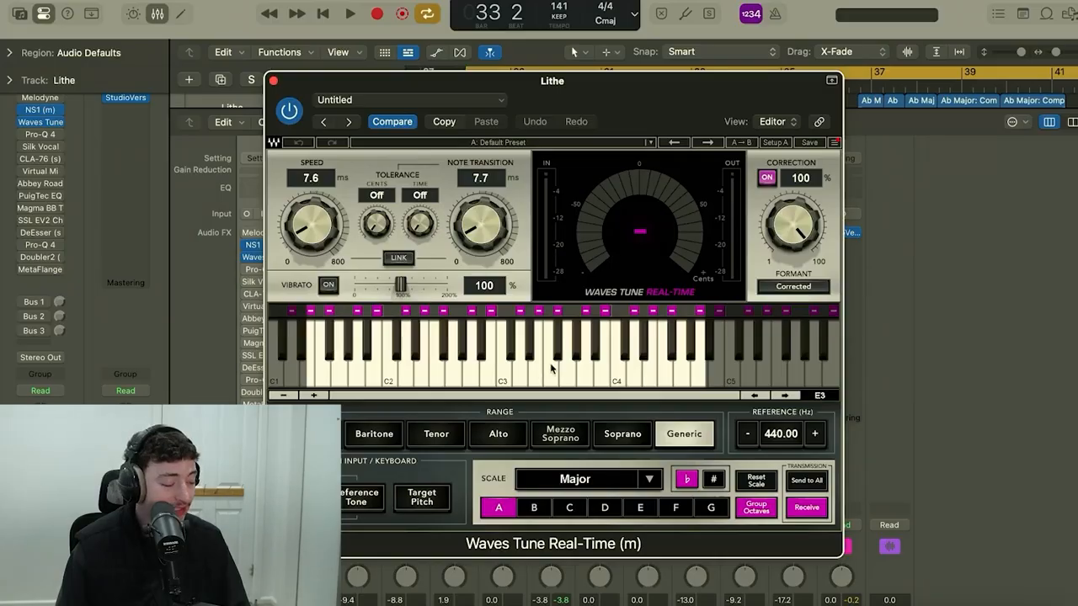
{"action": "left_click", "coordinate": [273, 81]}
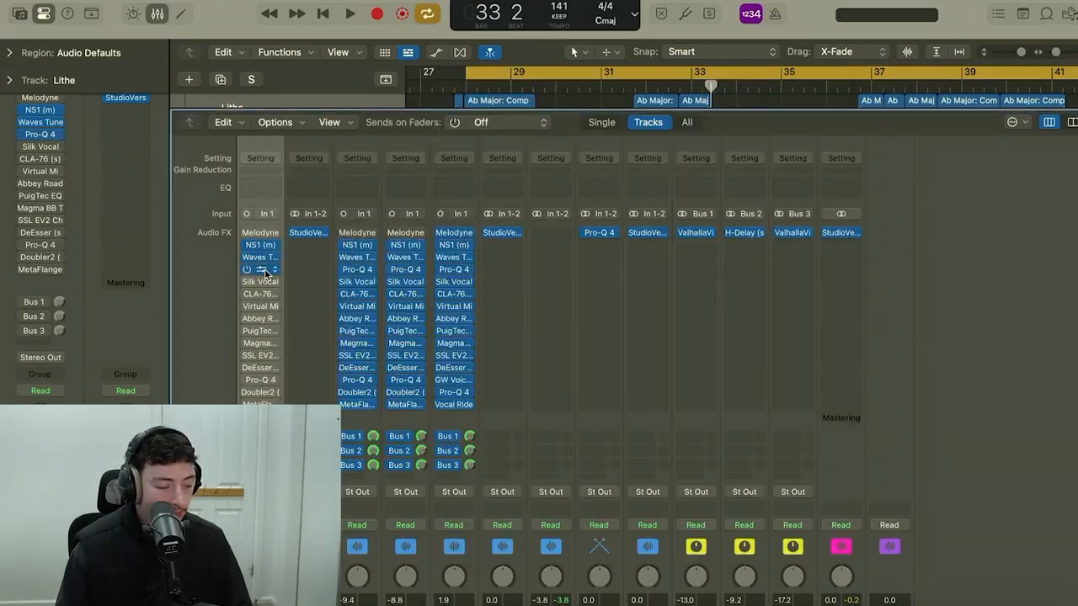
Enable the first Pro-Q 4 on the Lithe channel, examine its low cut and low-mid cuts, and play the vocal through it.
{"action": "left_click", "coordinate": [254, 269]}
{"action": "left_click_drag", "start_coordinate": [729, 173], "coordinate": [615, 55]}
{"action": "mouse_move", "coordinate": [453, 243]}
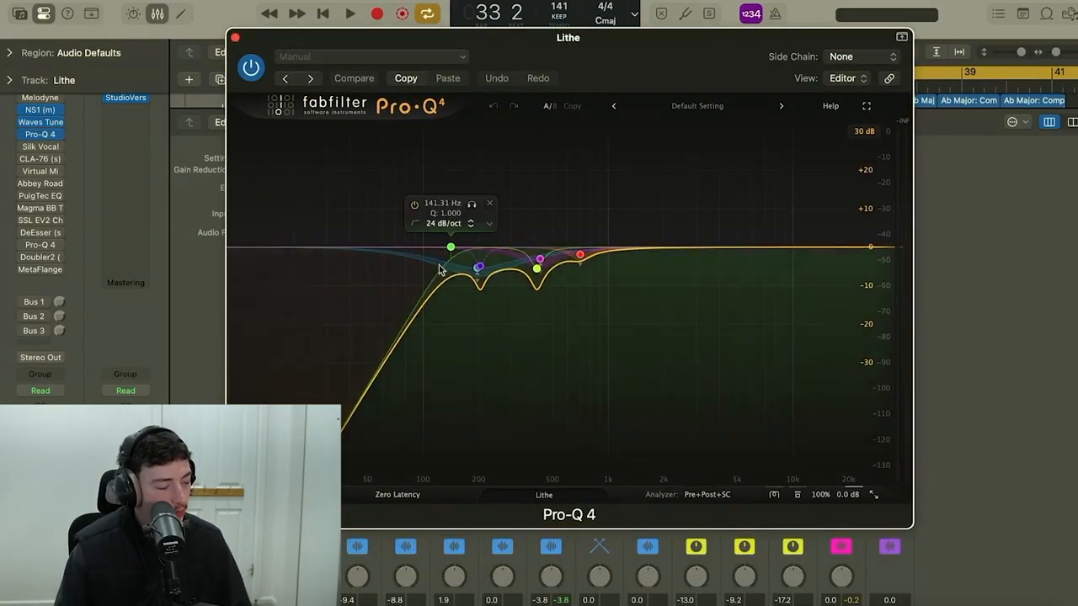
{"action": "mouse_move", "coordinate": [477, 281]}
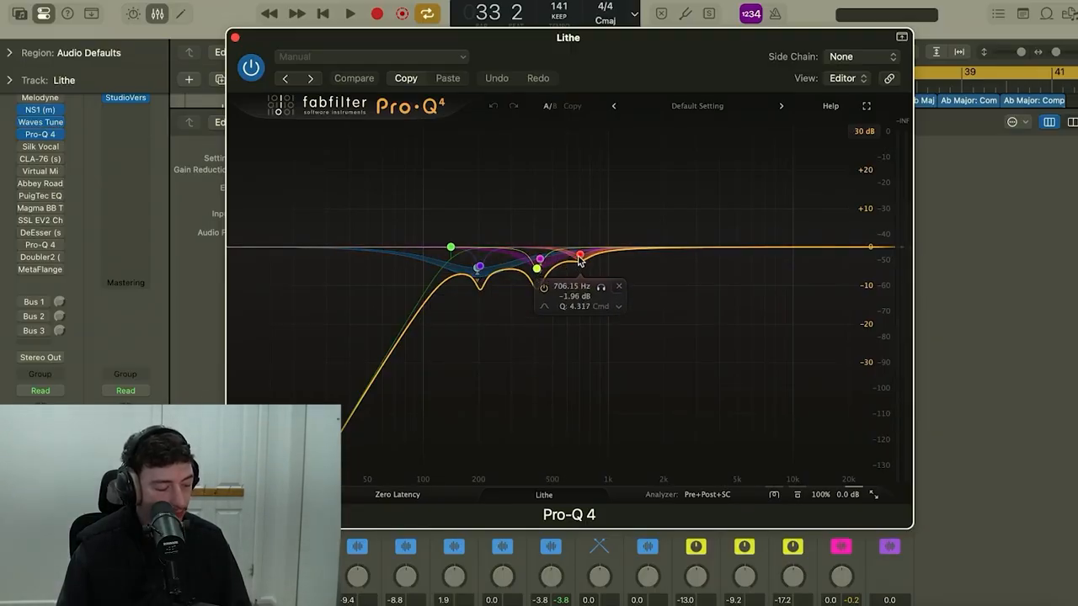
{"action": "key", "text": "space"}
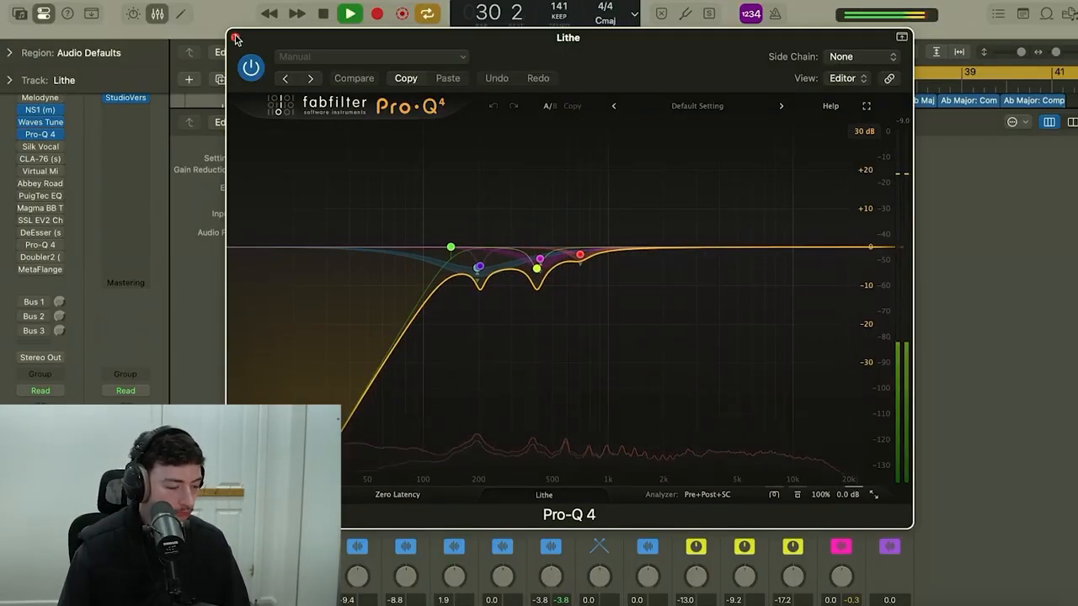
{"action": "left_click", "coordinate": [236, 39]}
Enable Silk Vocal on the Lithe track, review its low, mid and high settings, and audition it over bars 37 to 41.
{"action": "left_click", "coordinate": [40, 147]}
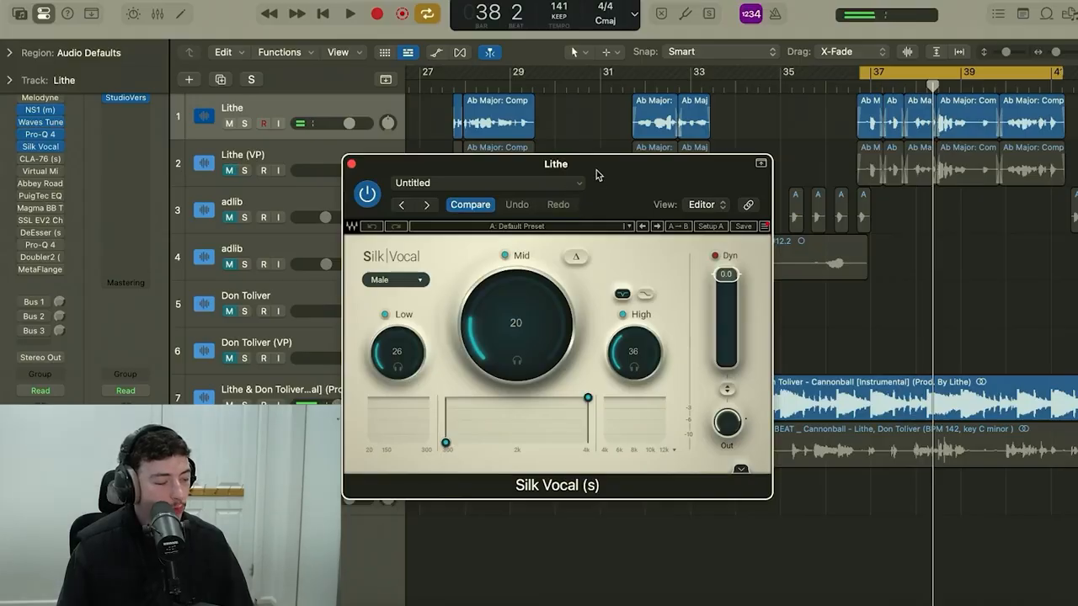
{"action": "left_click_drag", "start_coordinate": [634, 199], "coordinate": [615, 143]}
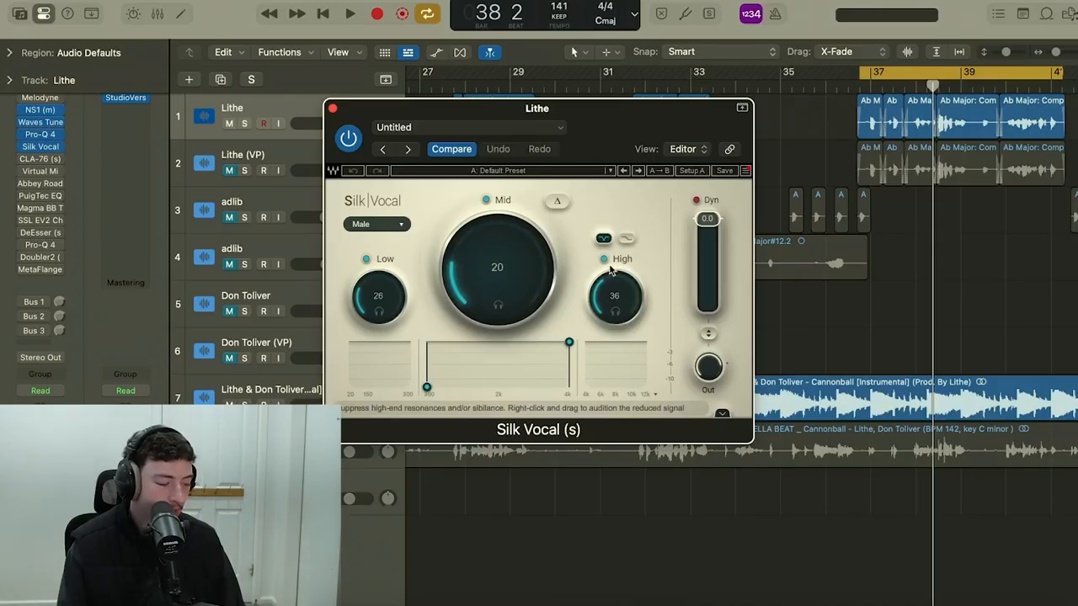
{"action": "key", "text": "space"}
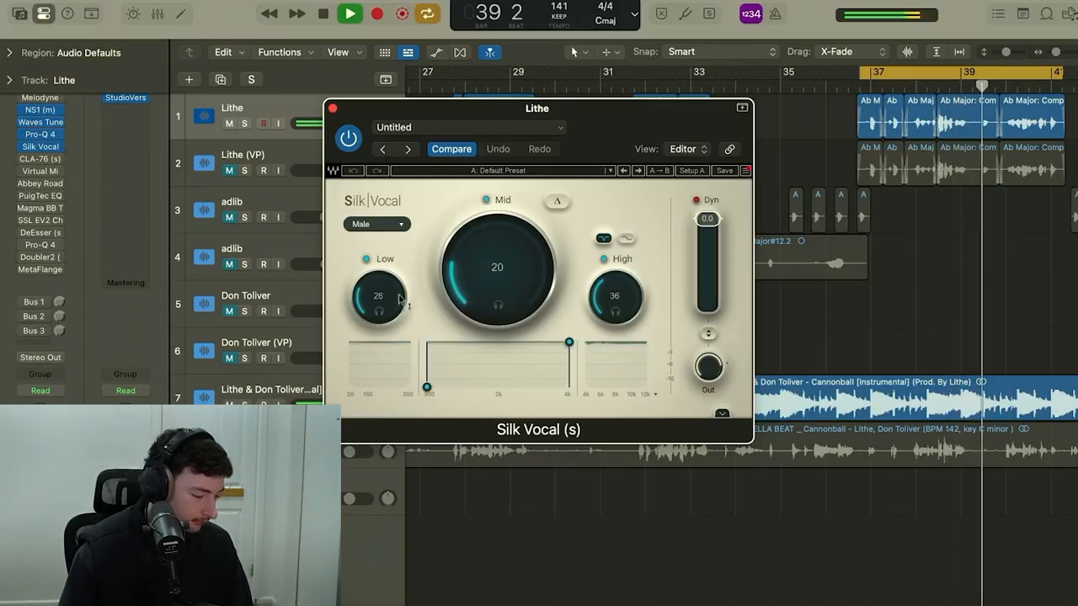
{"action": "key", "text": "space"}
{"action": "left_click", "coordinate": [332, 109]}
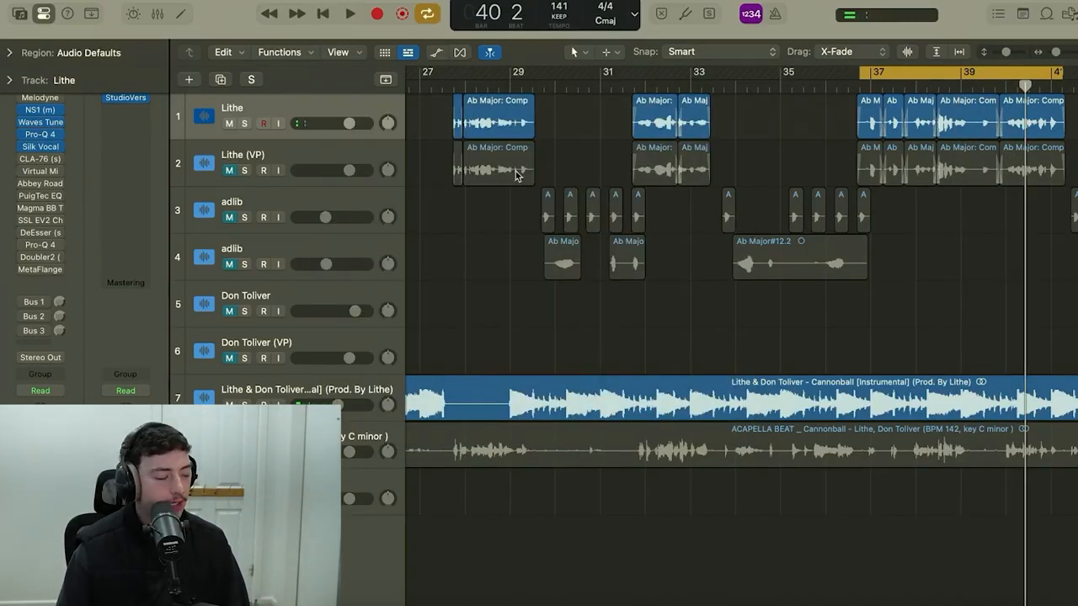
Enable the CLA-76 compressor on the Lithe track, review its ratio, attack, release, input and output, and play the compressed vocal.
{"action": "left_click", "coordinate": [40, 158]}
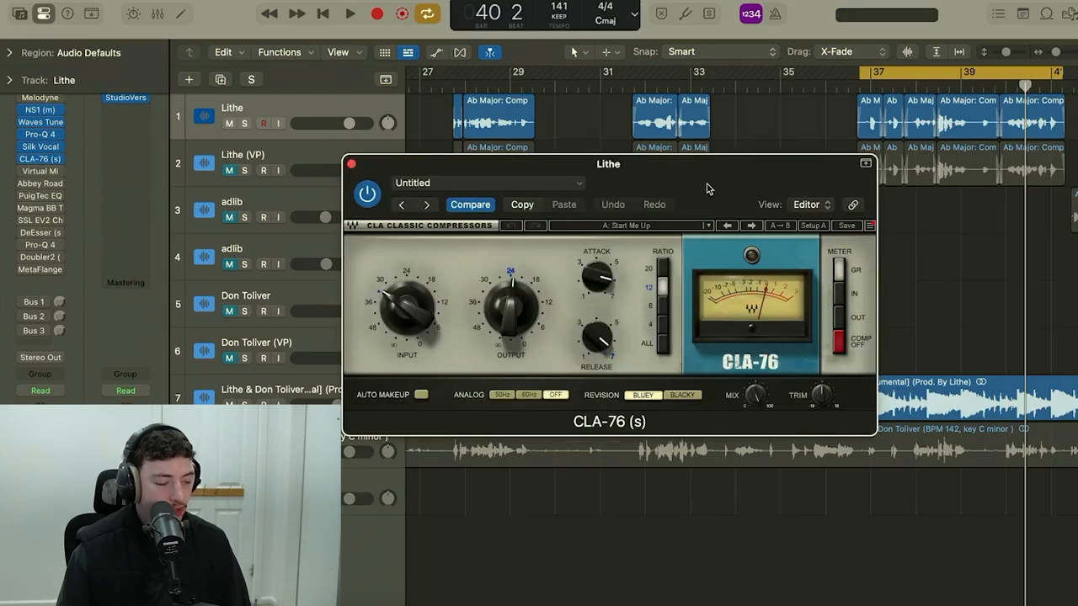
{"action": "left_click_drag", "start_coordinate": [672, 190], "coordinate": [638, 135]}
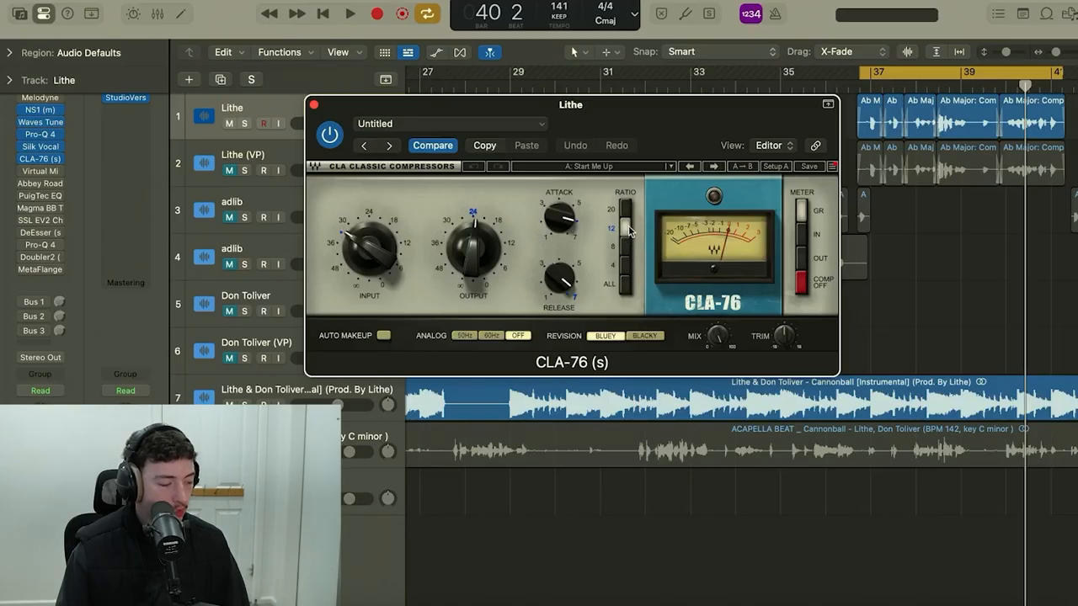
{"action": "mouse_move", "coordinate": [560, 215]}
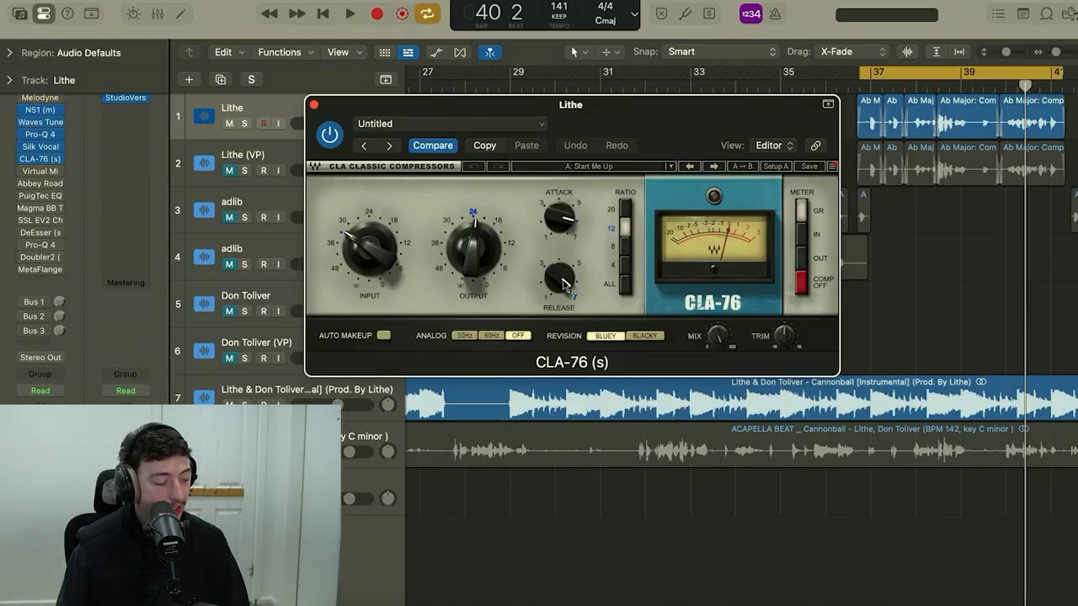
{"action": "left_click", "coordinate": [366, 249]}
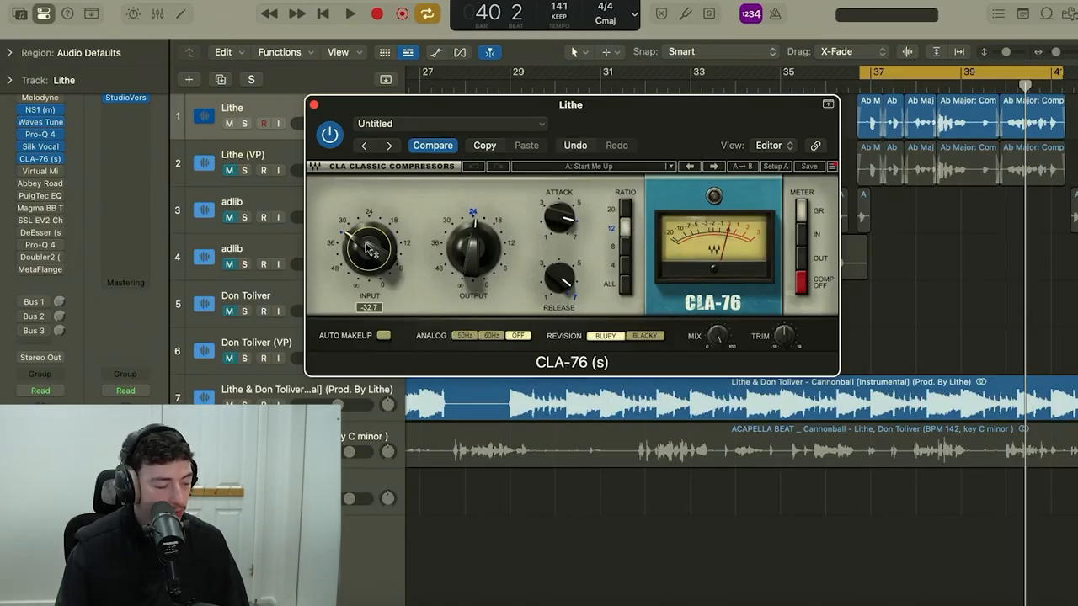
{"action": "mouse_move", "coordinate": [484, 251]}
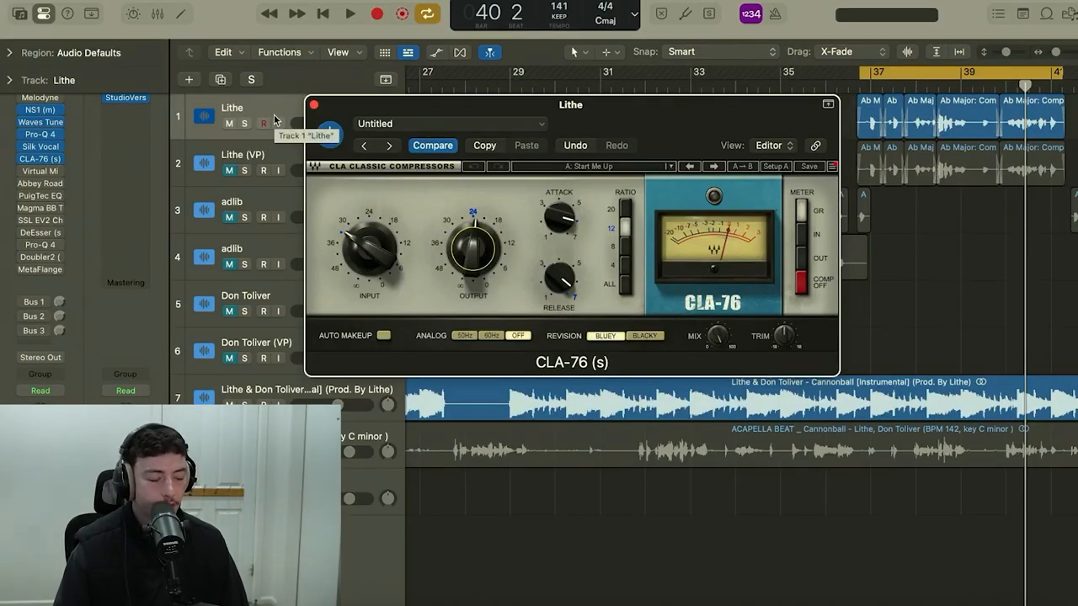
{"action": "left_click", "coordinate": [313, 104]}
{"action": "key", "text": "space"}
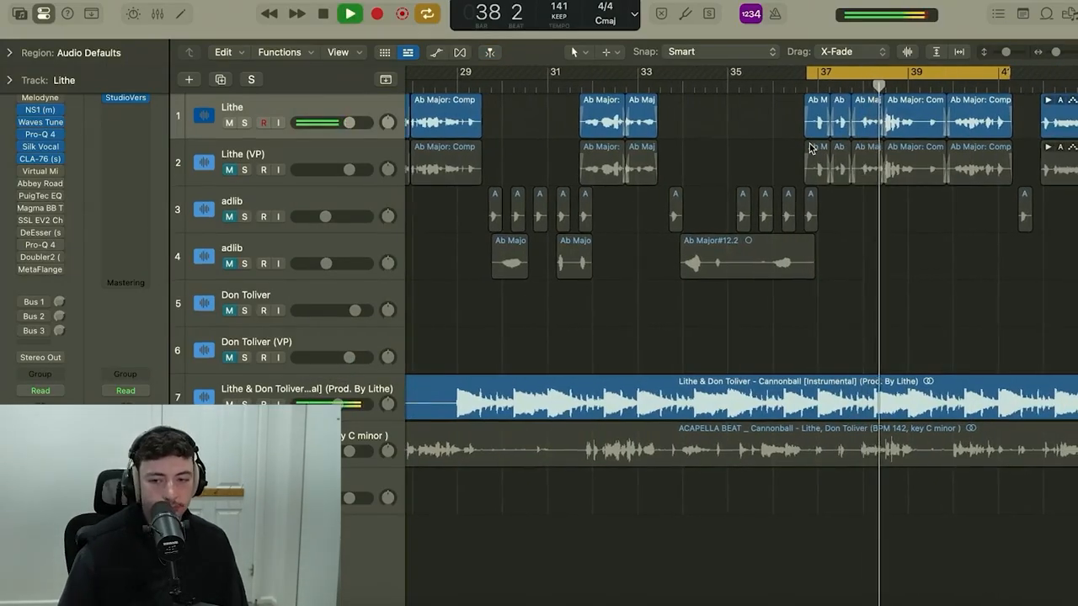
{"action": "key", "text": "space"}
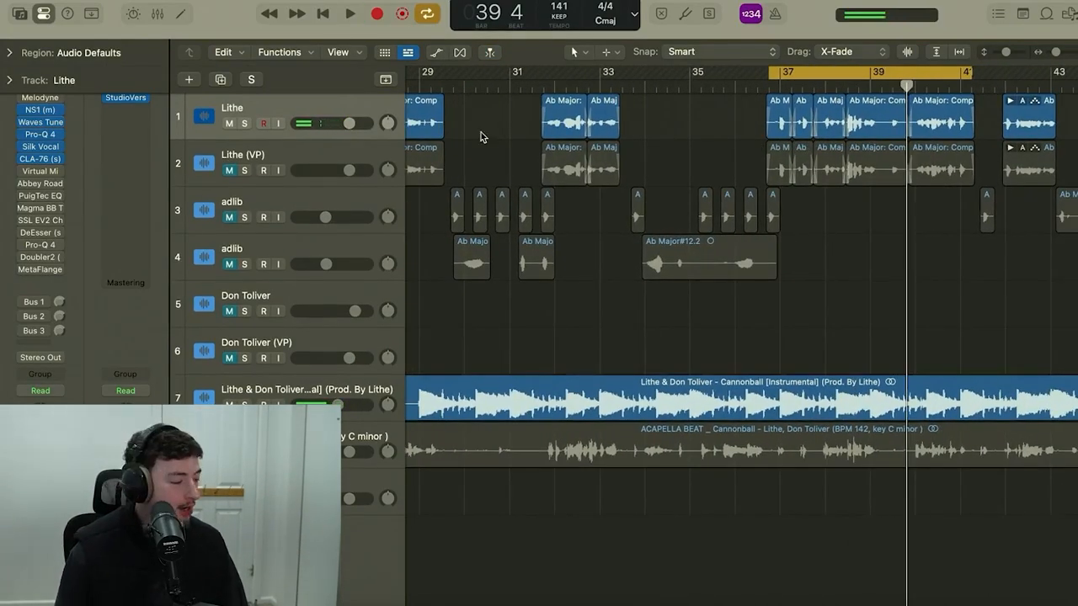
Enable the Virtual Mix Rack and Abbey Road plug-ins on the Lithe track and compare the vocal during looped playback.
{"action": "left_click", "coordinate": [22, 171]}
{"action": "left_click", "coordinate": [22, 184]}
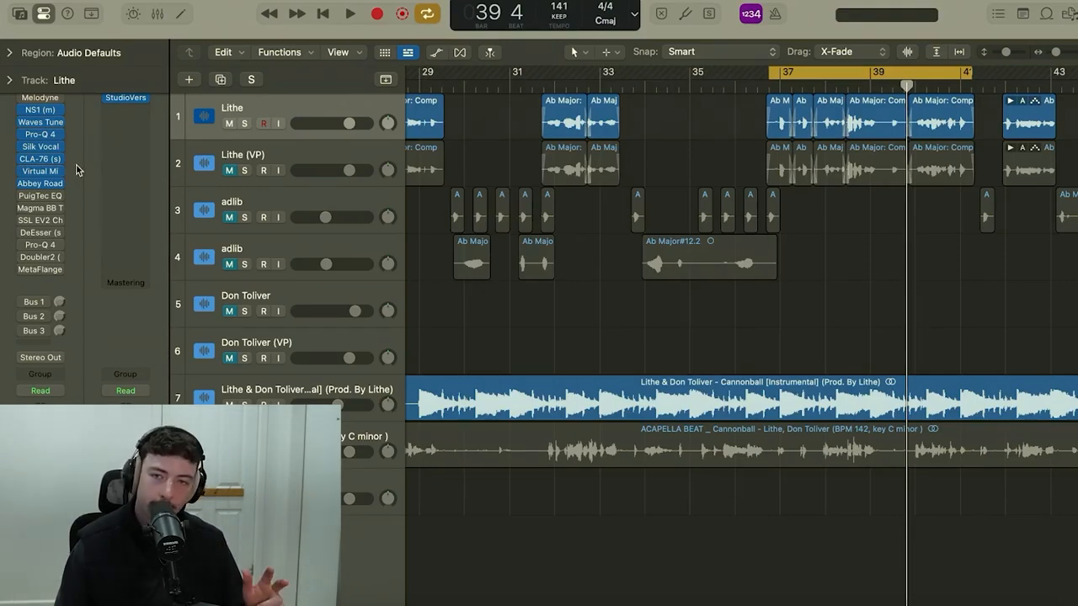
{"action": "mouse_move", "coordinate": [38, 185]}
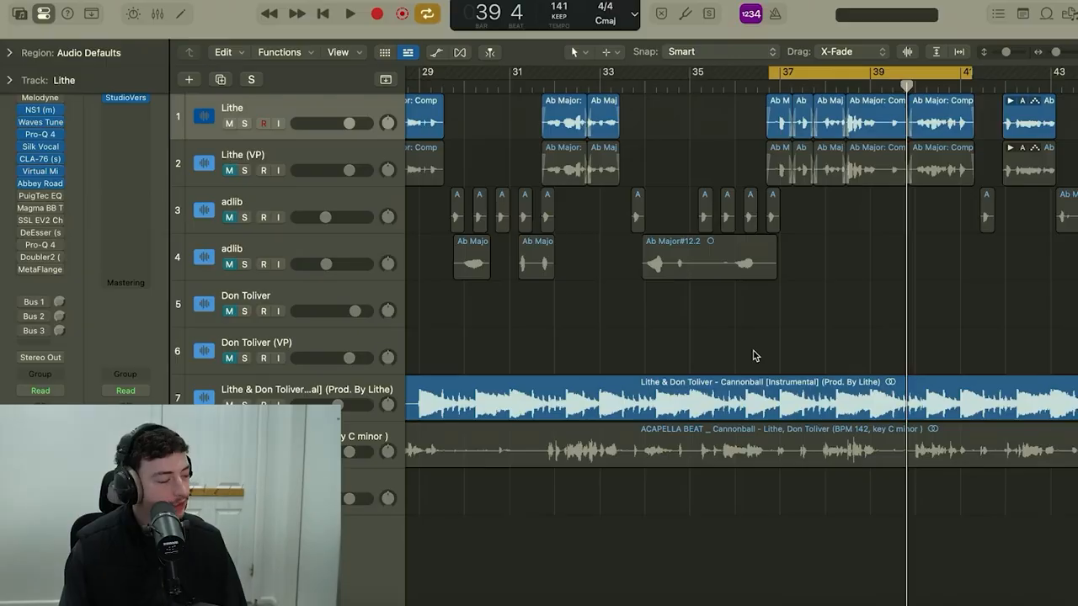
{"action": "key", "text": "space"}
{"action": "left_click", "coordinate": [24, 172]}
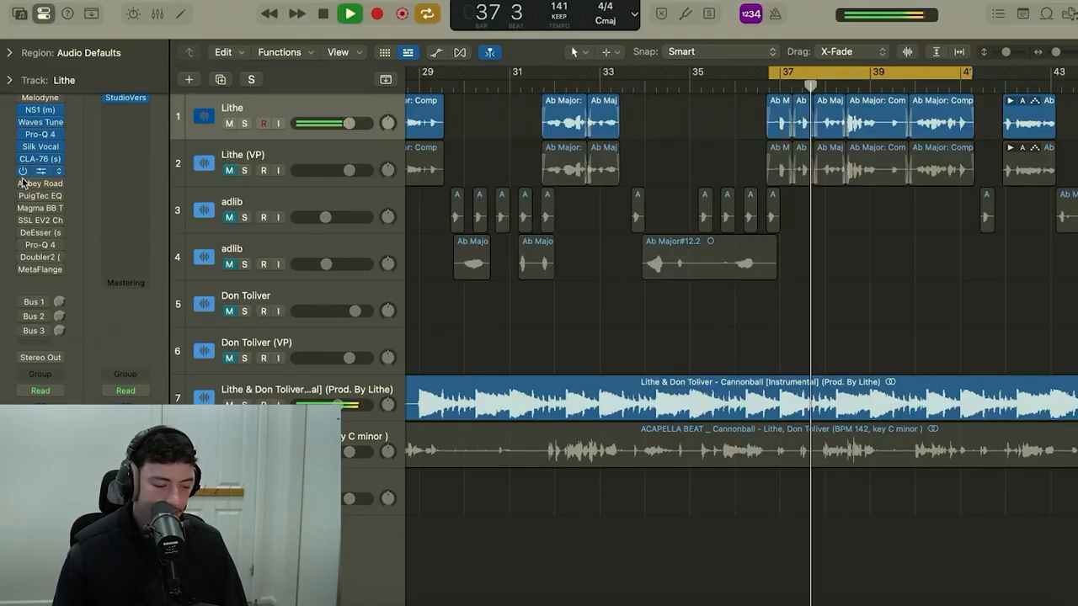
{"action": "left_click", "coordinate": [24, 184]}
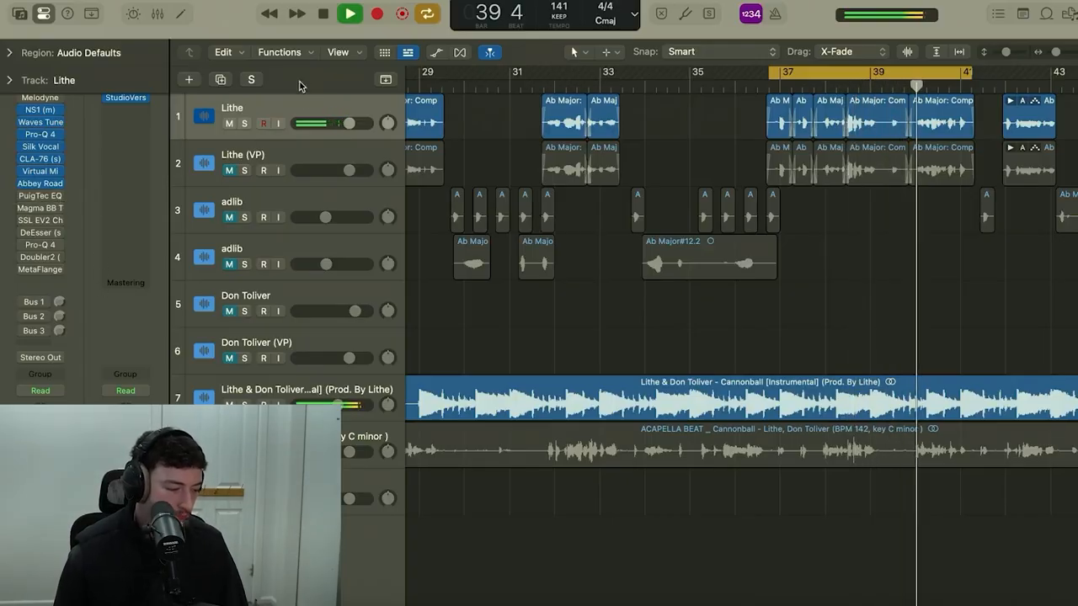
{"action": "key", "text": "space"}
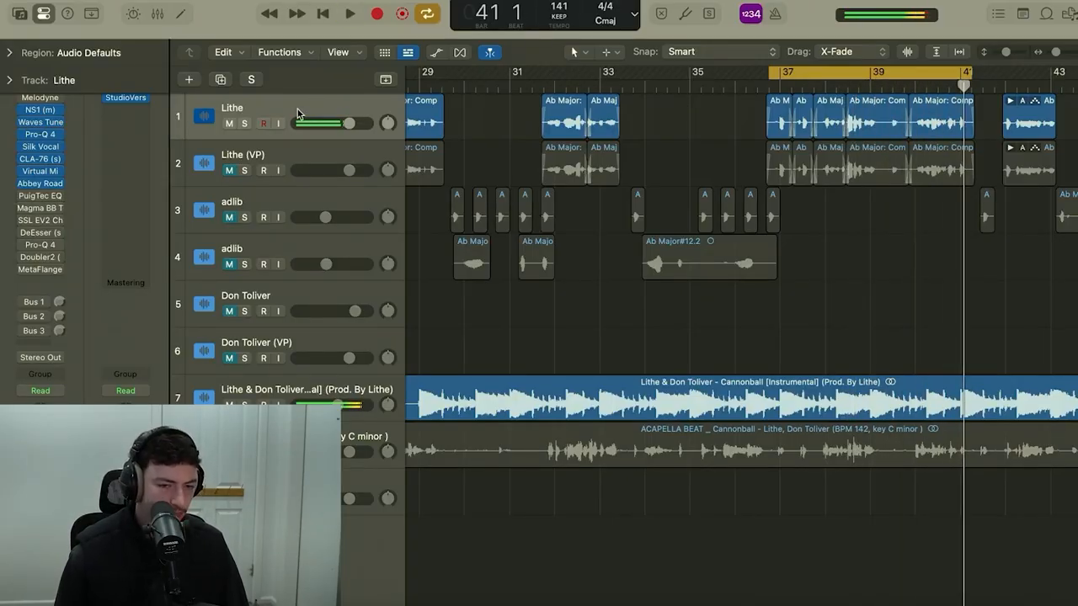
Enable the PuigTec EQ on the Lithe track, review its low and high boost and frequency settings, and play the vocal through it.
{"action": "left_click", "coordinate": [40, 196]}
{"action": "left_click_drag", "start_coordinate": [714, 195], "coordinate": [639, 126]}
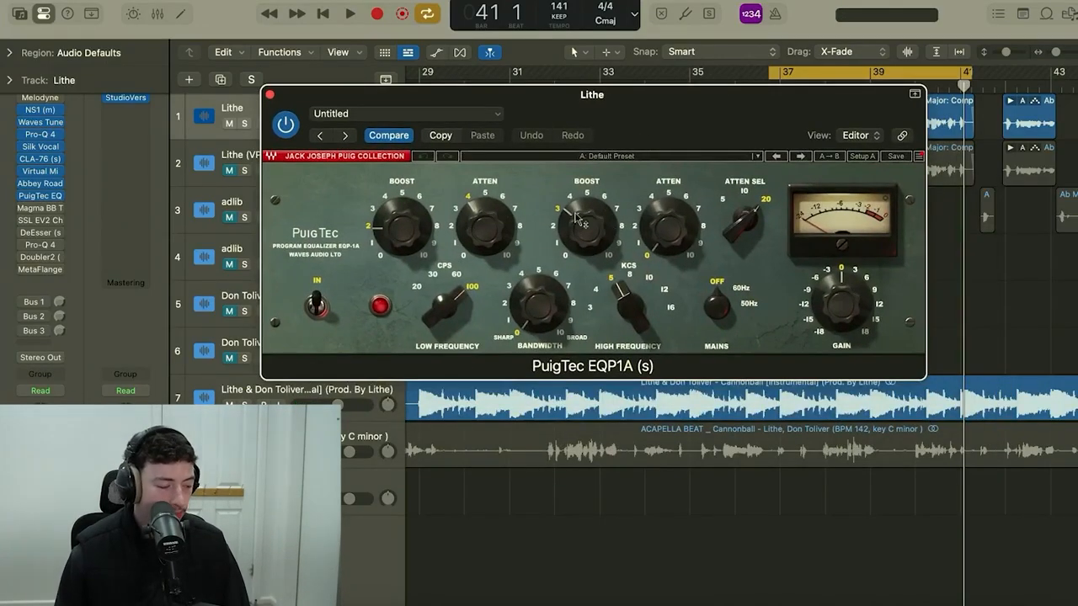
{"action": "left_click", "coordinate": [626, 308]}
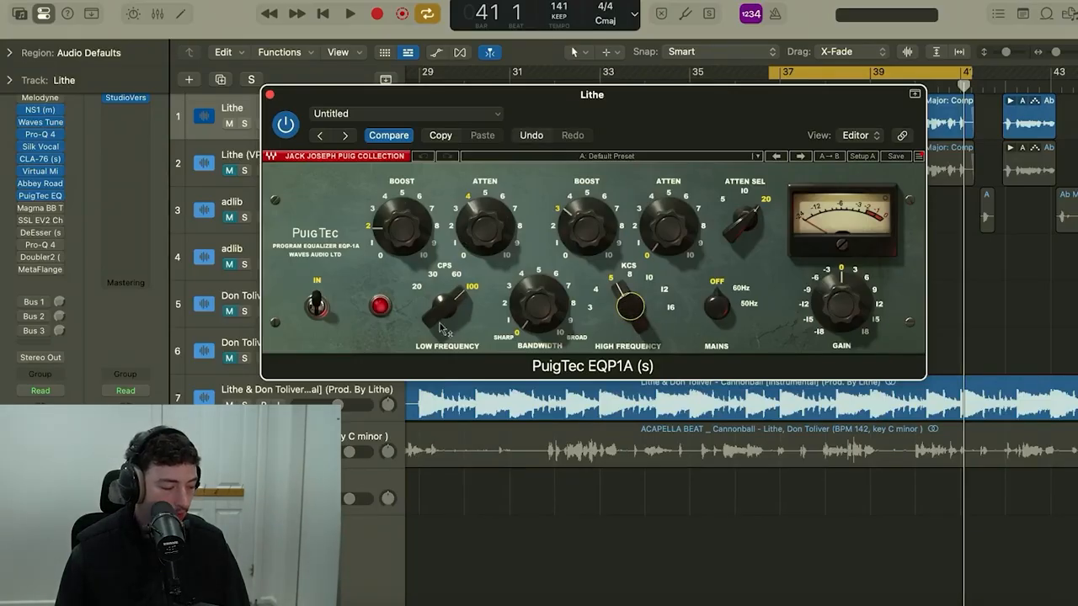
{"action": "key", "text": "space"}
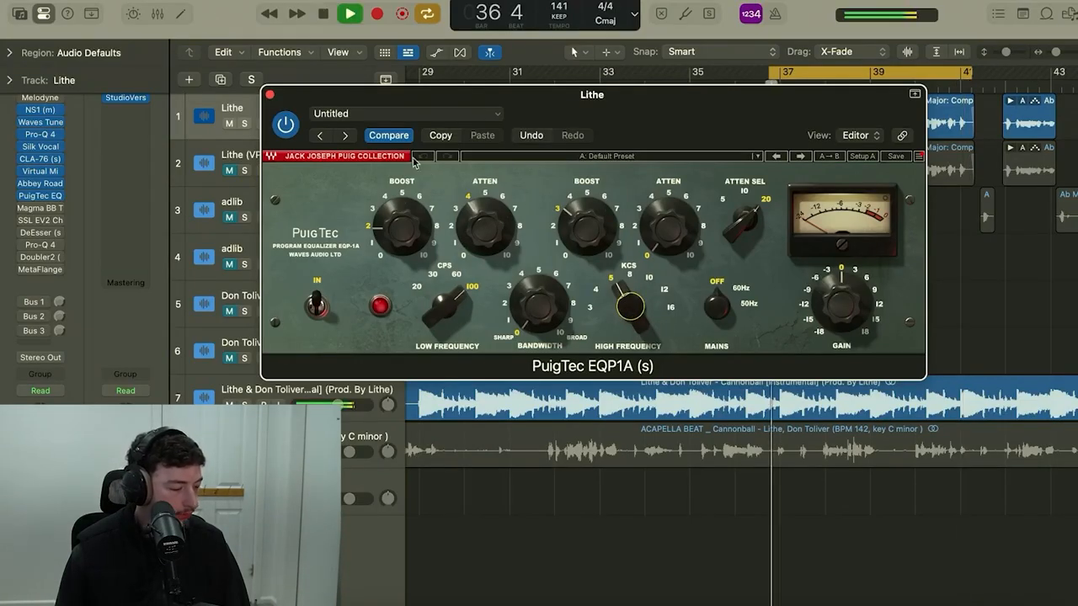
{"action": "key", "text": "space"}
{"action": "left_click", "coordinate": [270, 95]}
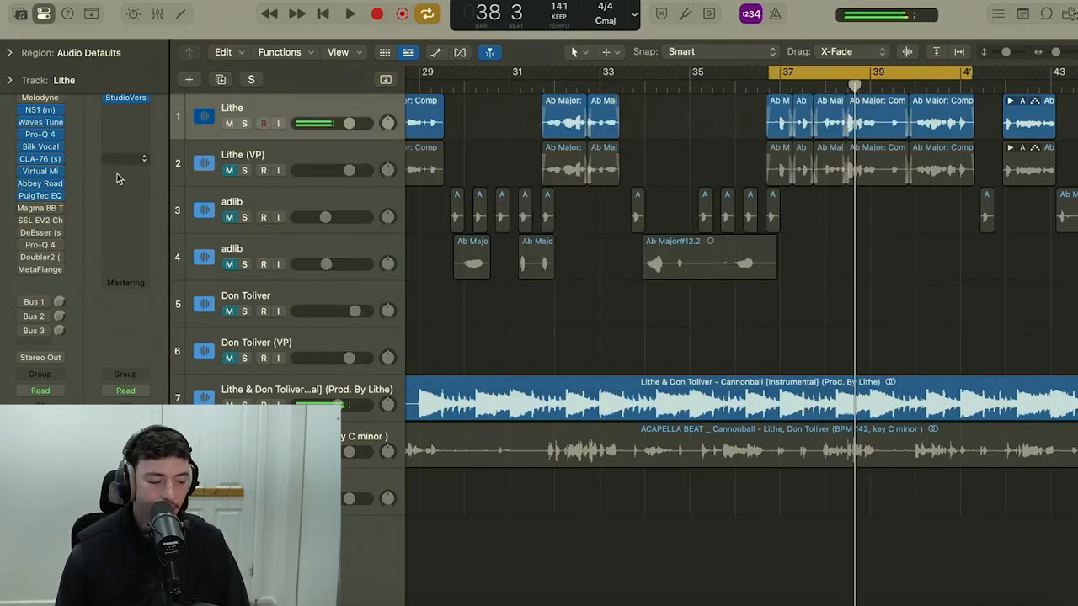
Enable Magma BB Tubes on the Lithe track, review its Beauty and Beast saturation settings, and audition the vocal.
{"action": "left_click", "coordinate": [42, 209]}
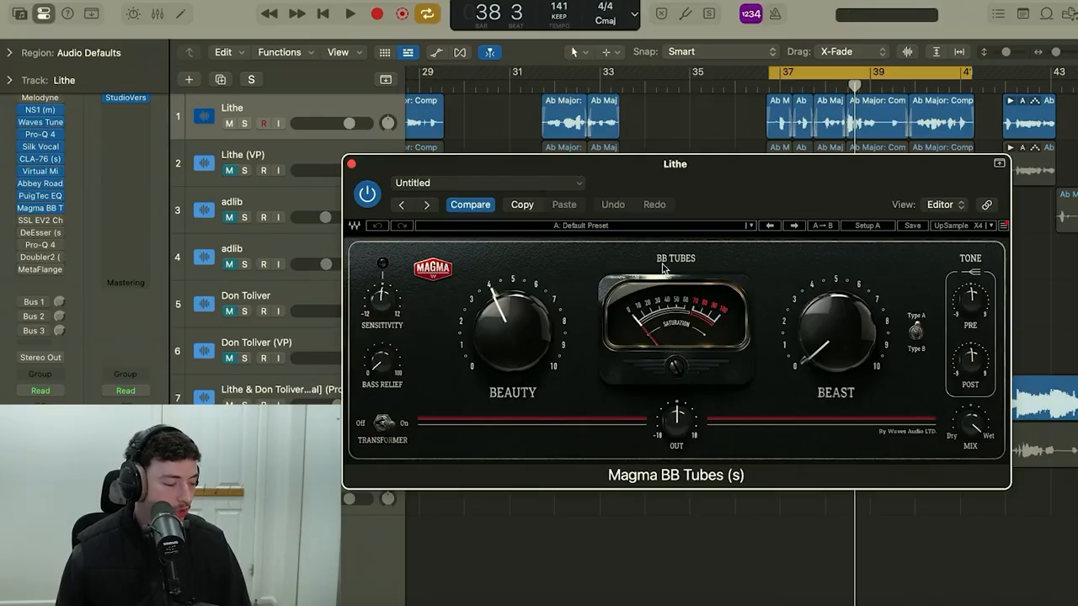
{"action": "left_click_drag", "start_coordinate": [699, 193], "coordinate": [642, 188]}
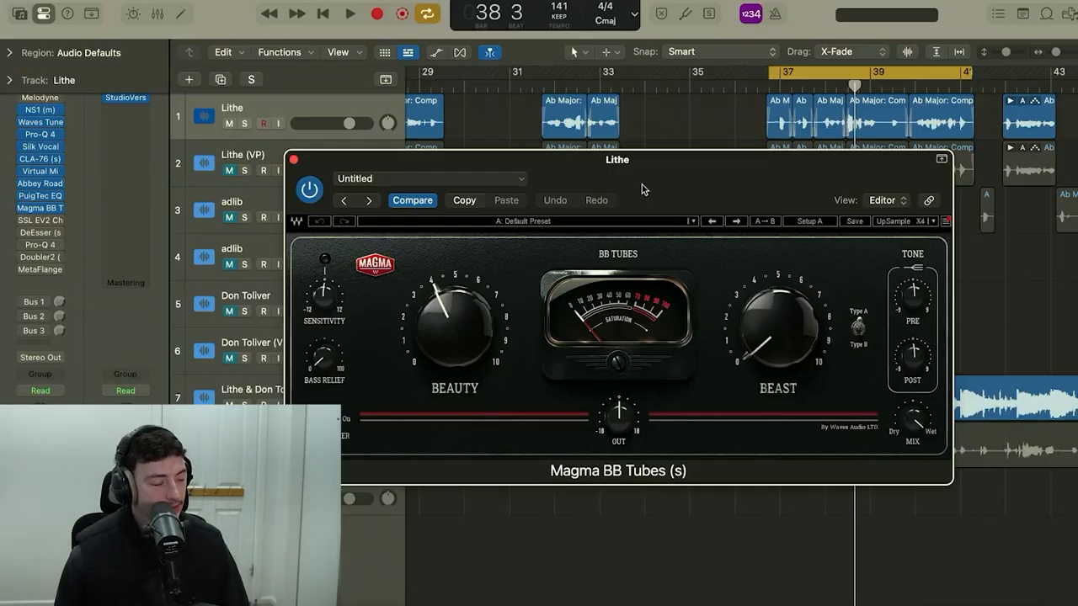
{"action": "key", "text": "space"}
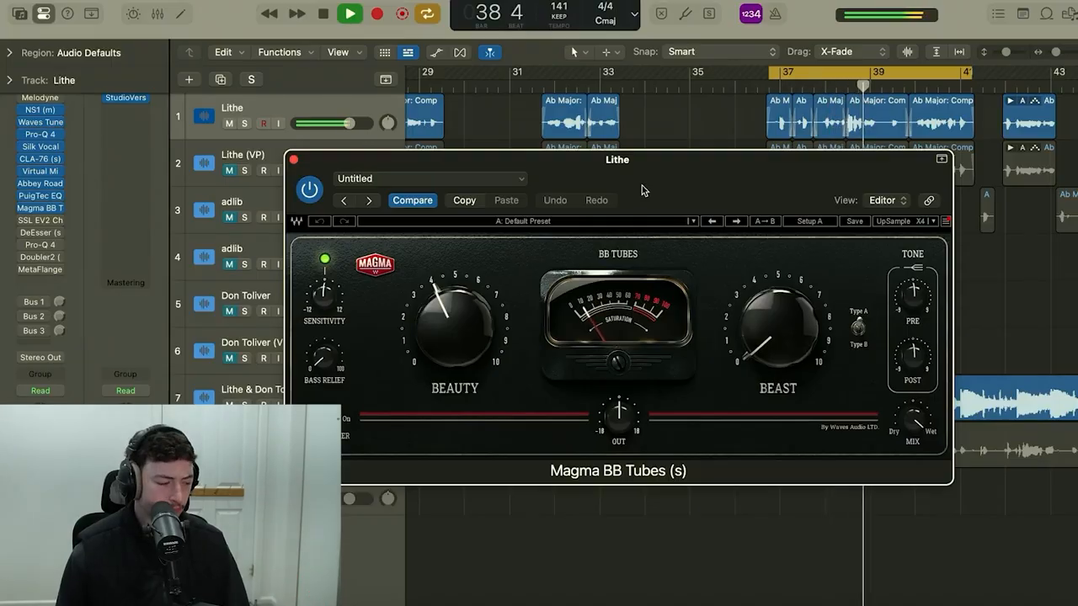
{"action": "key", "text": "space"}
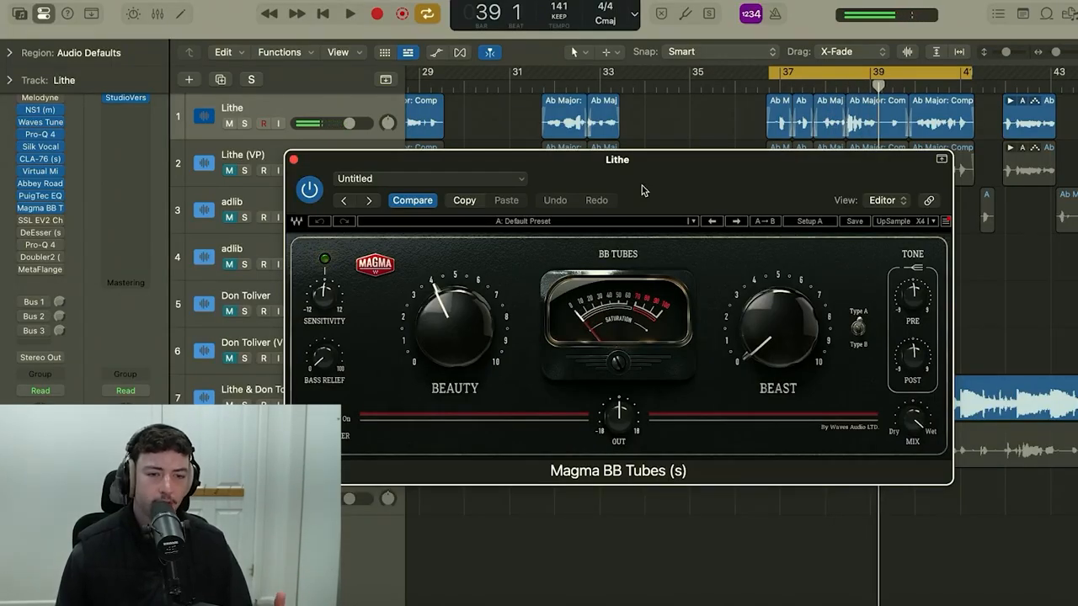
{"action": "left_click", "coordinate": [293, 159]}
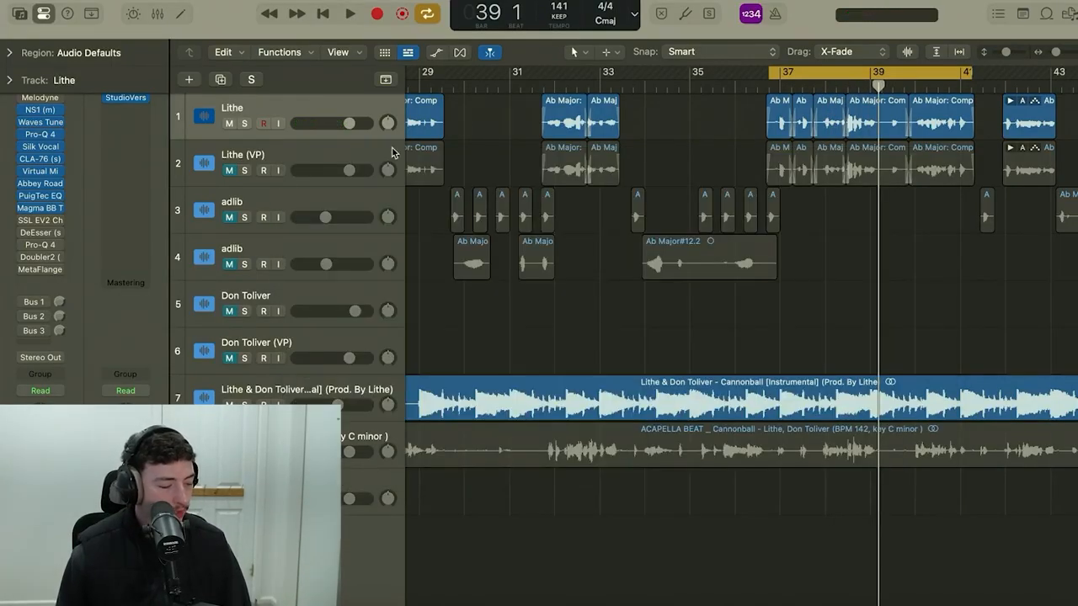
Enable the SSL EV2 Channel on the Lithe track and audition the vocal in the loop.
{"action": "left_click", "coordinate": [45, 220], "text": "alt"}
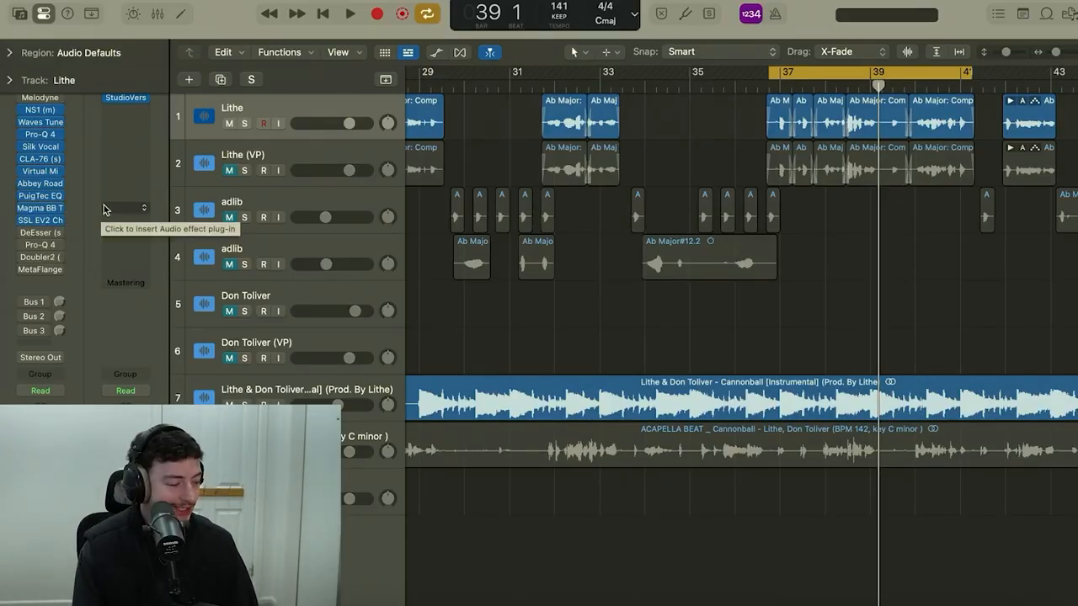
{"action": "key", "text": "space"}
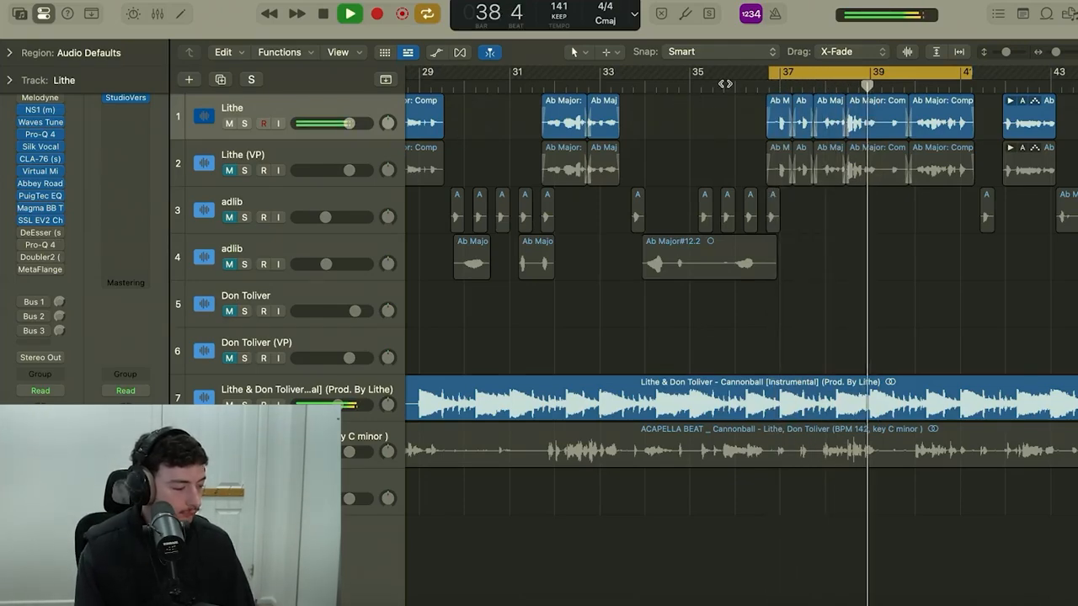
{"action": "key", "text": "space"}
Enable the DeEsser with the Pensado Vocal preset on the Lithe track, review its threshold and frequency, and play the vocal.
{"action": "left_click", "coordinate": [39, 232]}
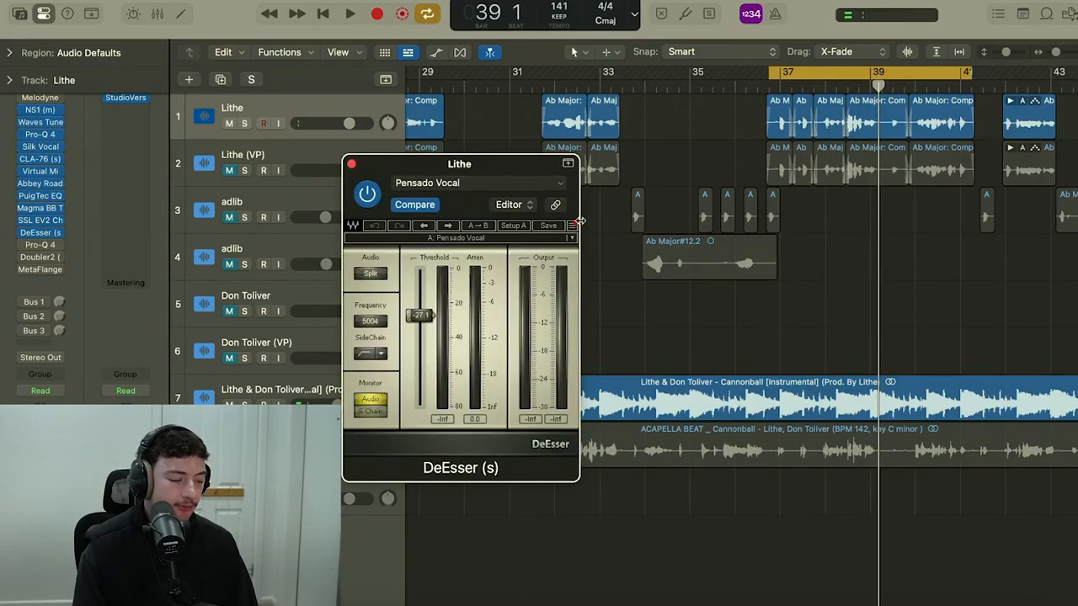
{"action": "left_click_drag", "start_coordinate": [484, 165], "coordinate": [486, 122]}
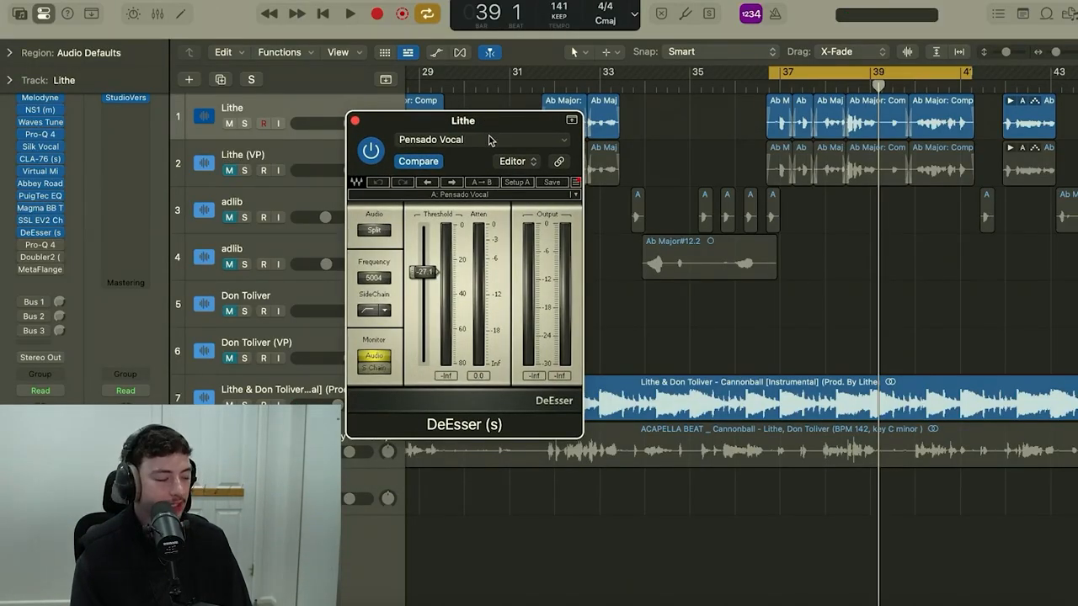
{"action": "key", "text": "space"}
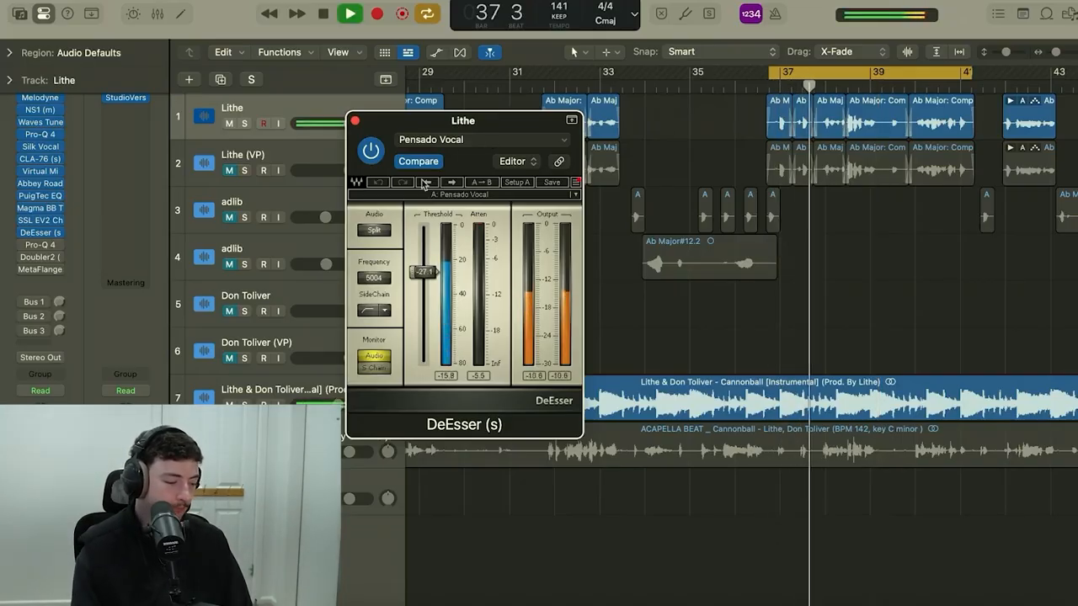
{"action": "key", "text": "space"}
{"action": "left_click", "coordinate": [354, 122]}
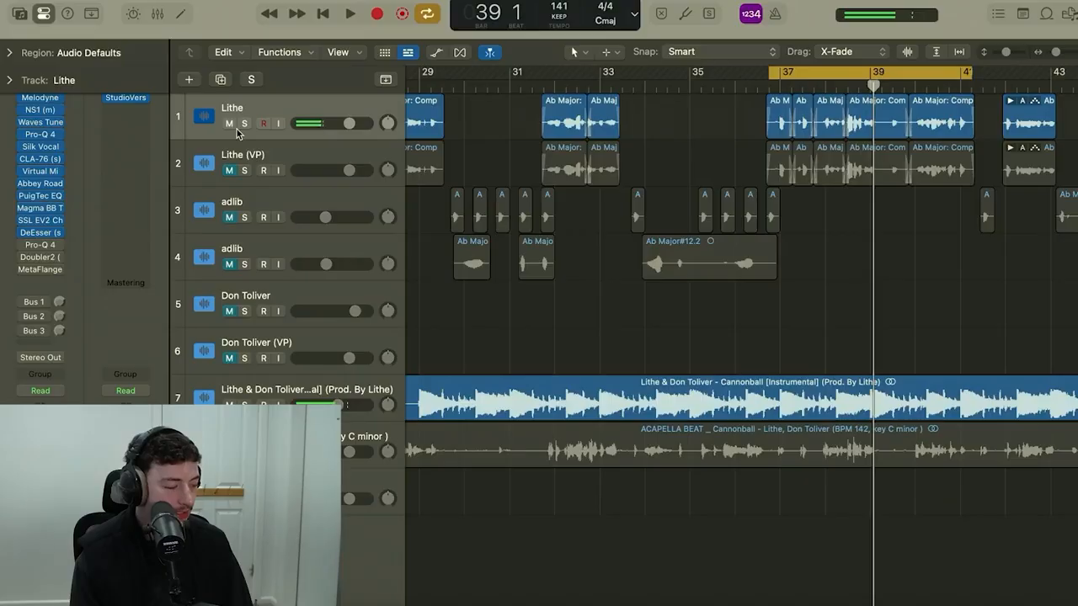
Enable the second Pro-Q 4 on the Lithe track, examine its low cut, boosts and upper-mid cuts, and audition the vocal.
{"action": "left_click", "coordinate": [40, 245]}
{"action": "left_click_drag", "start_coordinate": [670, 25], "coordinate": [687, 31]}
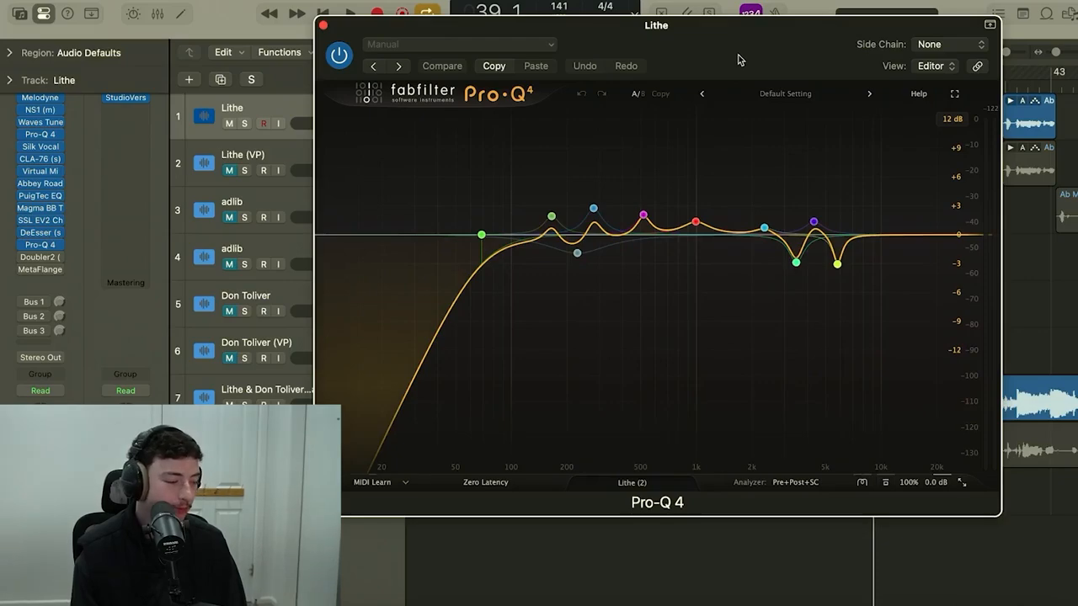
{"action": "key", "text": "space"}
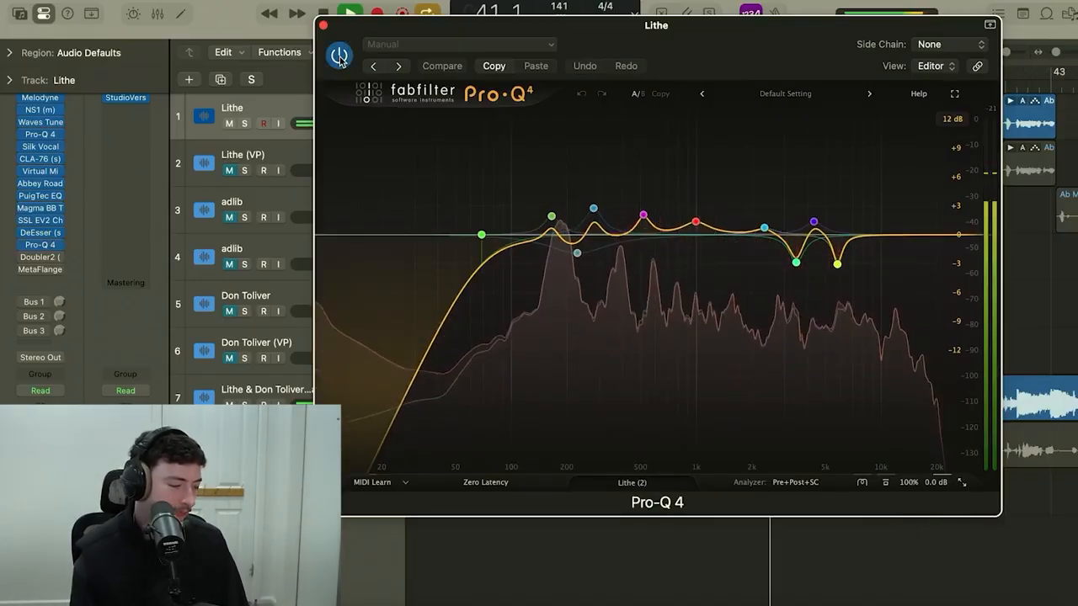
{"action": "key", "text": "space"}
{"action": "left_click", "coordinate": [323, 25]}
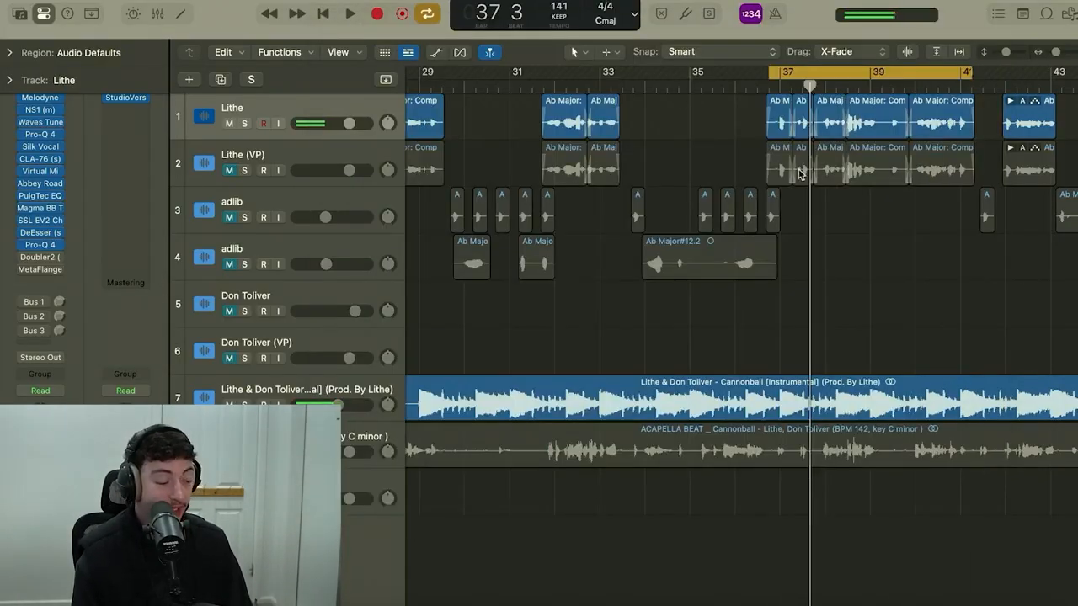
Enable Doubler2 on the Lithe track, review its voice delay, detune and pan settings, and audition it with MetaFlanger bypassed.
{"action": "mouse_move", "coordinate": [17, 261]}
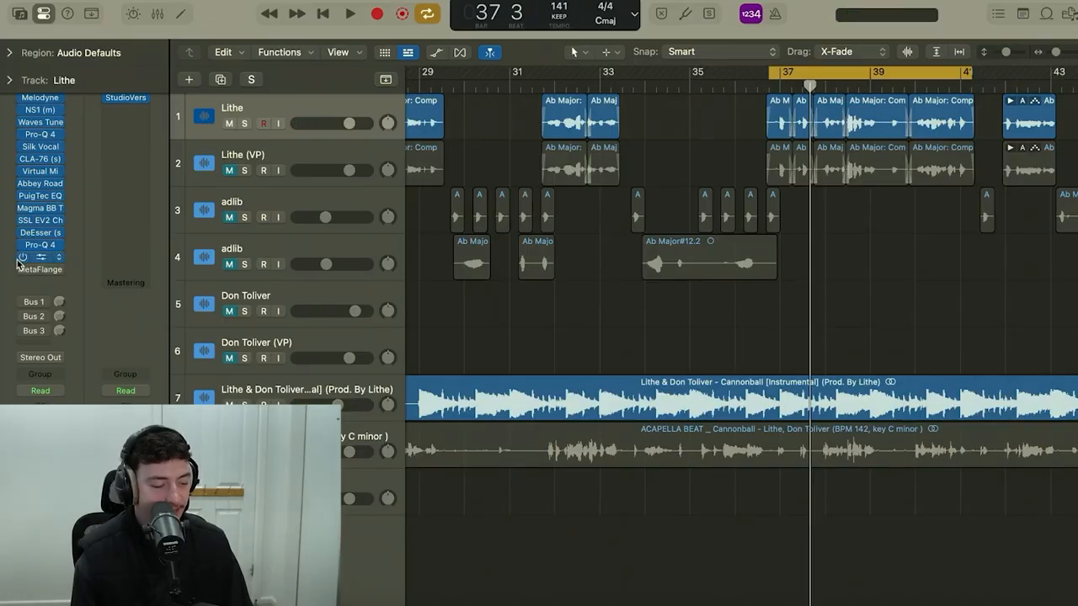
{"action": "left_click", "coordinate": [796, 107]}
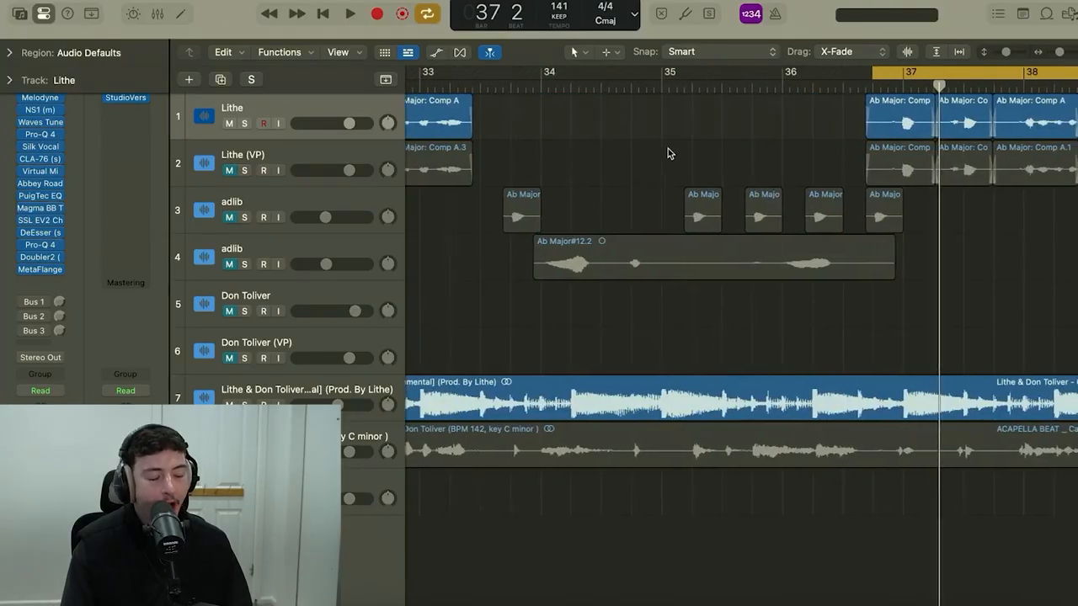
{"action": "scroll", "coordinate": [668, 152], "scroll_direction": "right", "scroll_amount": 1}
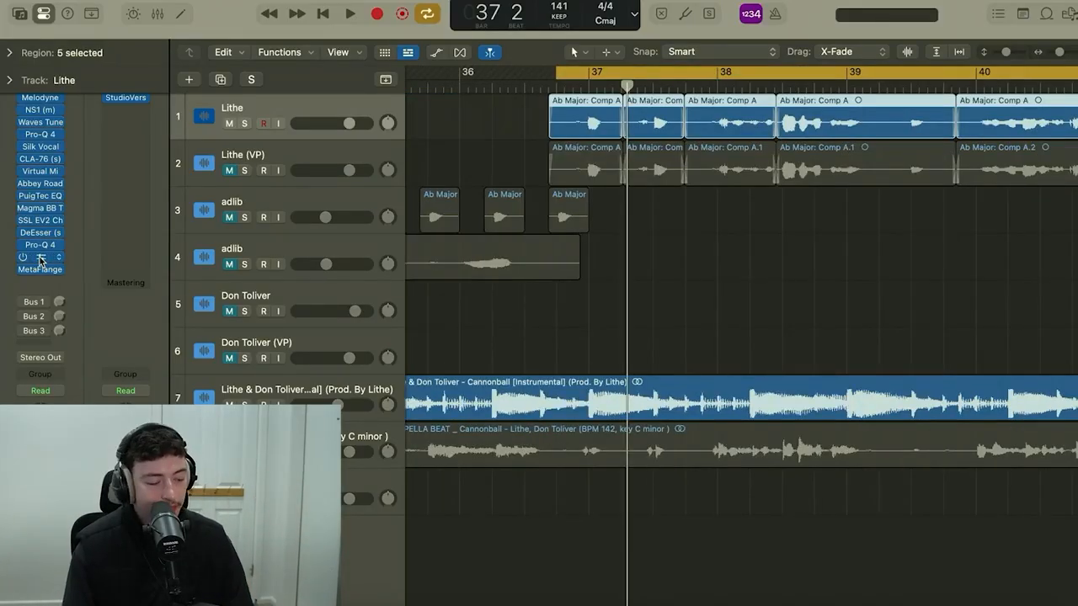
{"action": "left_click", "coordinate": [39, 256]}
{"action": "left_click_drag", "start_coordinate": [659, 184], "coordinate": [594, 104]}
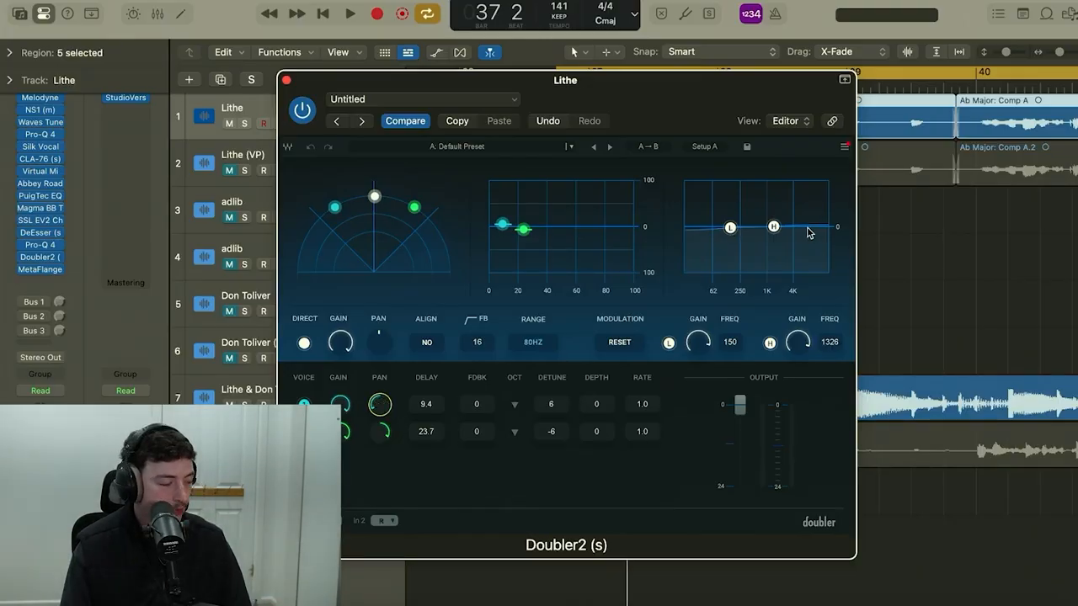
{"action": "mouse_move", "coordinate": [24, 275]}
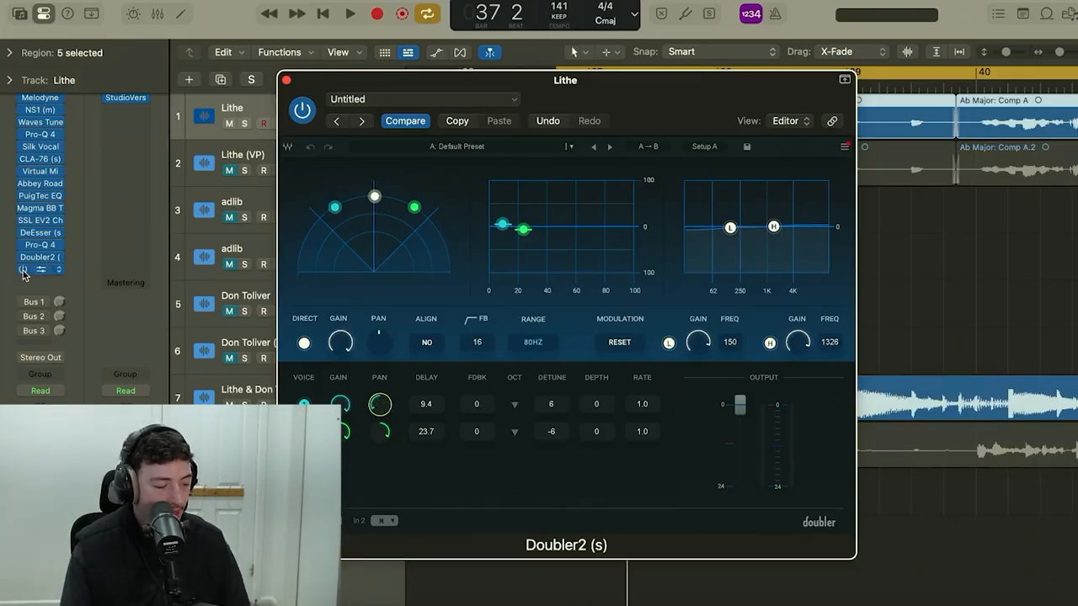
{"action": "key", "text": "space"}
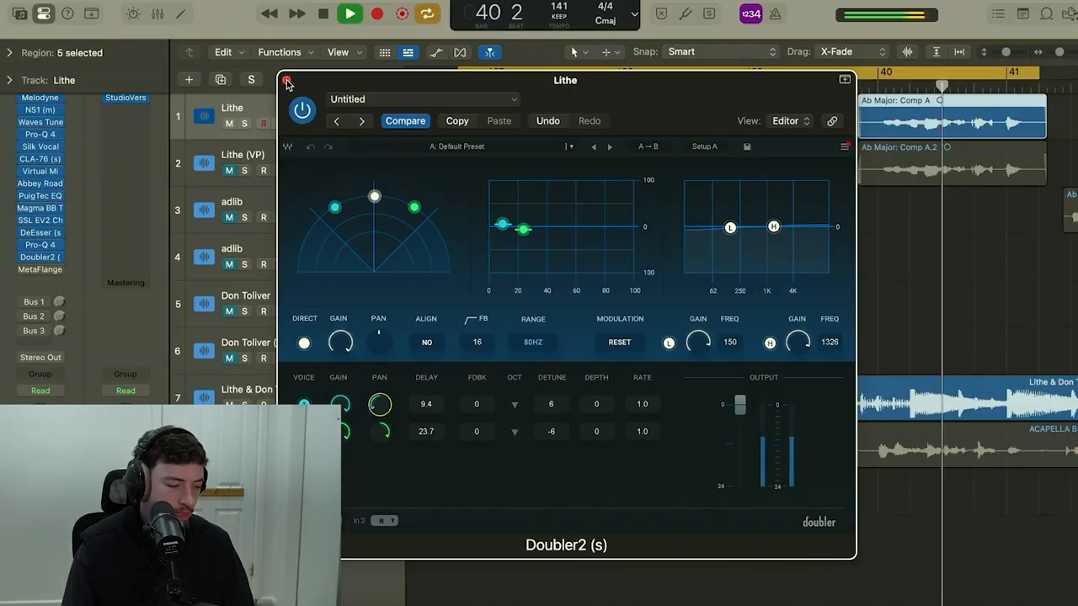
{"action": "key", "text": "space"}
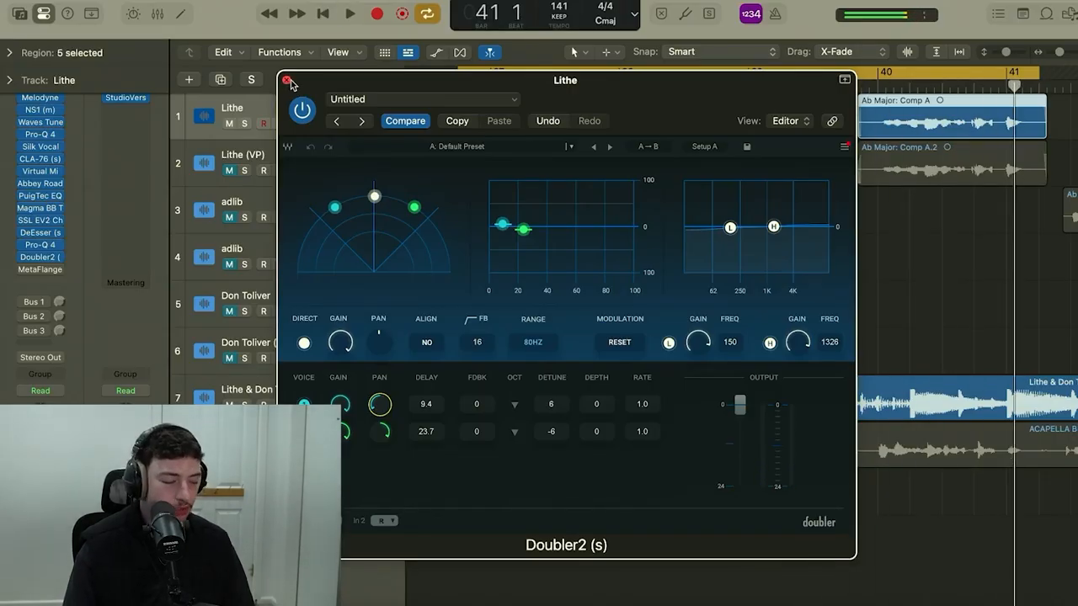
{"action": "left_click", "coordinate": [287, 81]}
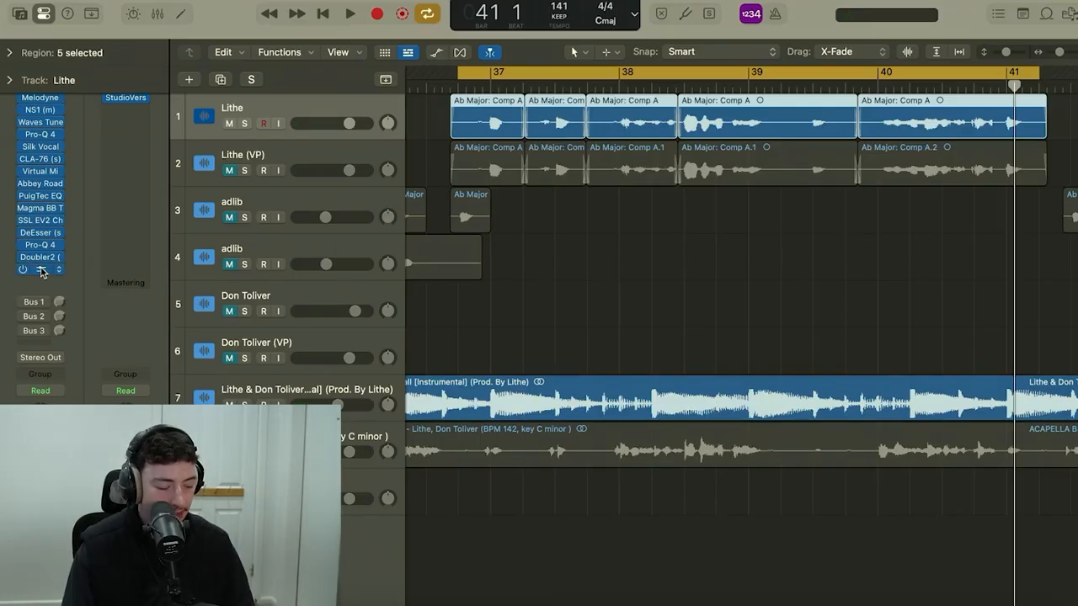
Enable MetaFlanger on the Lithe track, review its mix, rate, depth and stereo settings, and play the vocal through it.
{"action": "left_click", "coordinate": [40, 269]}
{"action": "left_click_drag", "start_coordinate": [614, 177], "coordinate": [677, 146]}
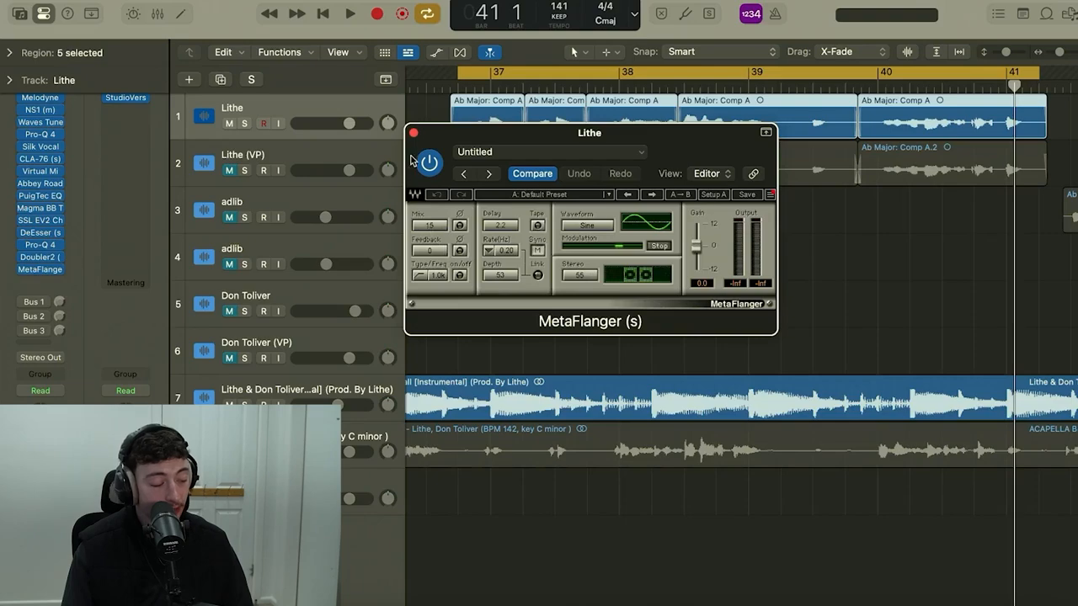
{"action": "key", "text": "space"}
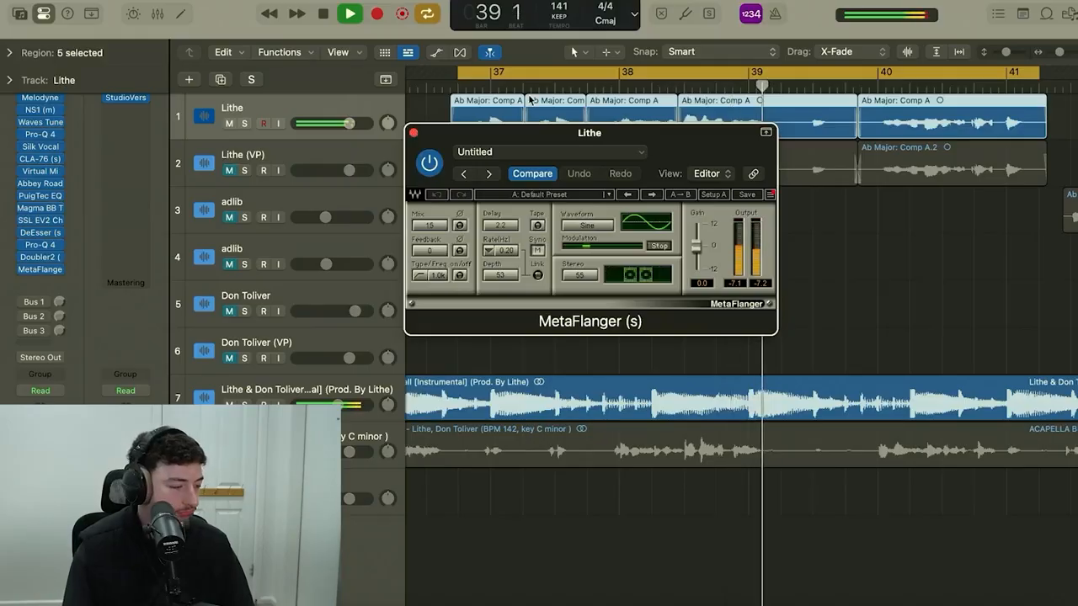
{"action": "key", "text": "super+Left"}
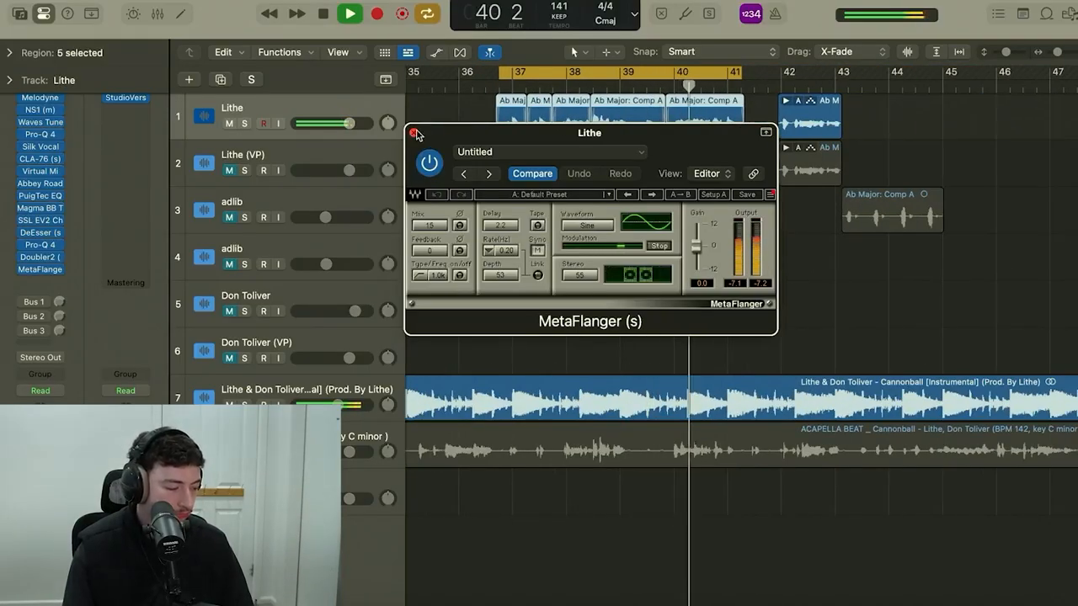
{"action": "key", "text": "space"}
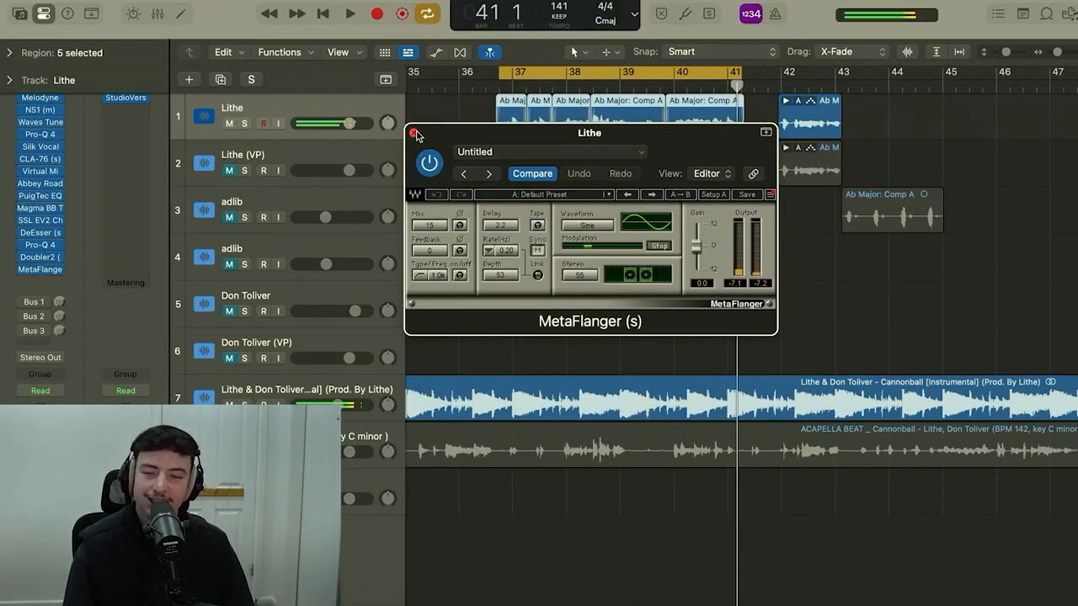
{"action": "left_click", "coordinate": [414, 134]}
Enable the Bus 1 send on the Lithe track and review the ValhallaVintageVerb plate settings on Aux 1.
{"action": "left_click", "coordinate": [435, 115]}
{"action": "key", "text": "super+Right"}
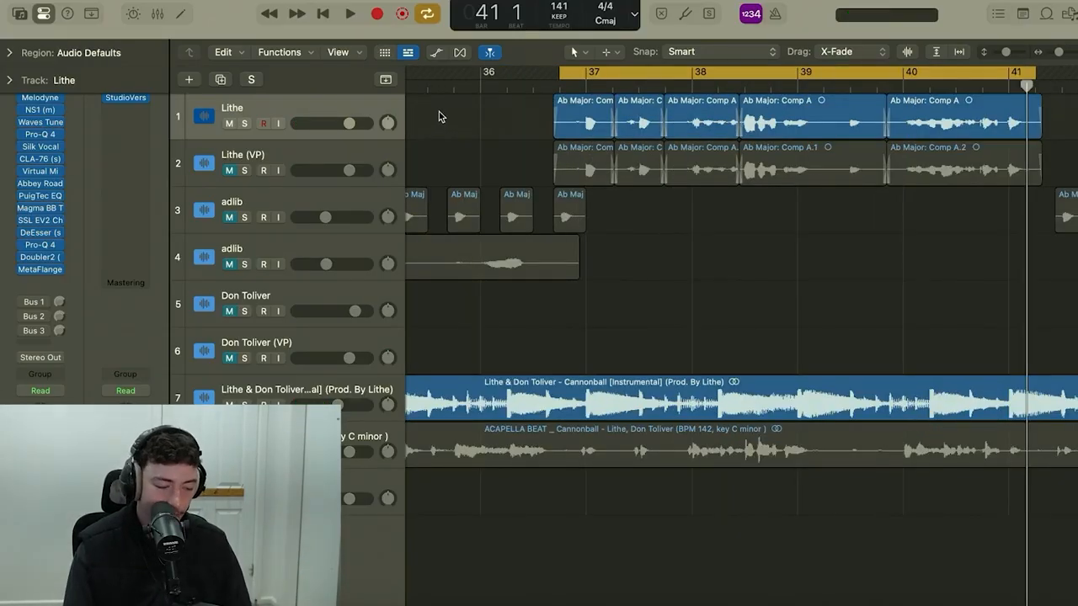
{"action": "left_click", "coordinate": [64, 308]}
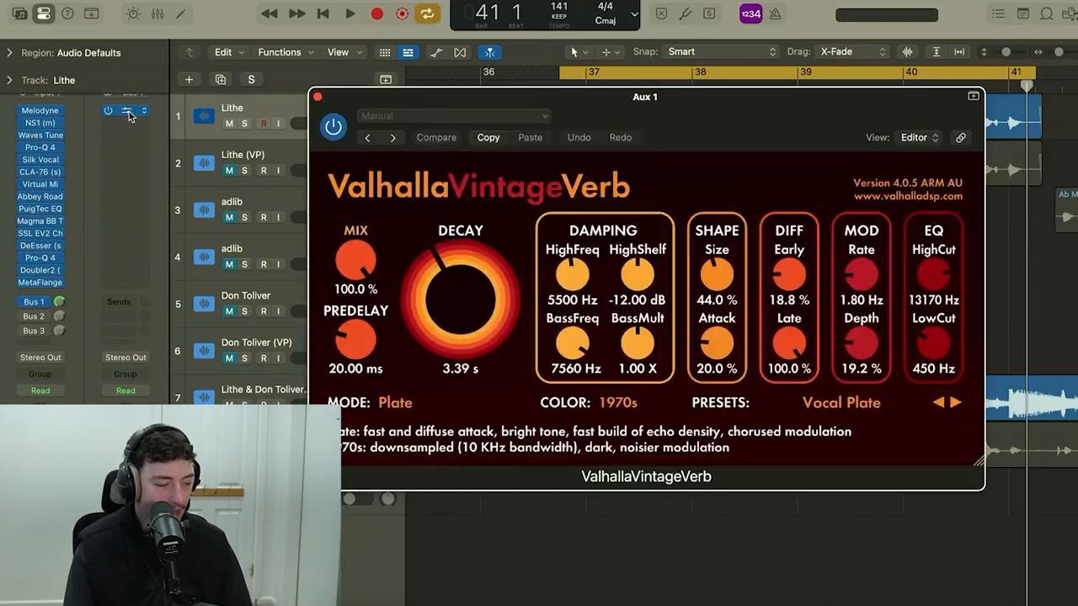
{"action": "left_click", "coordinate": [126, 110]}
{"action": "left_click_drag", "start_coordinate": [776, 111], "coordinate": [704, 115]}
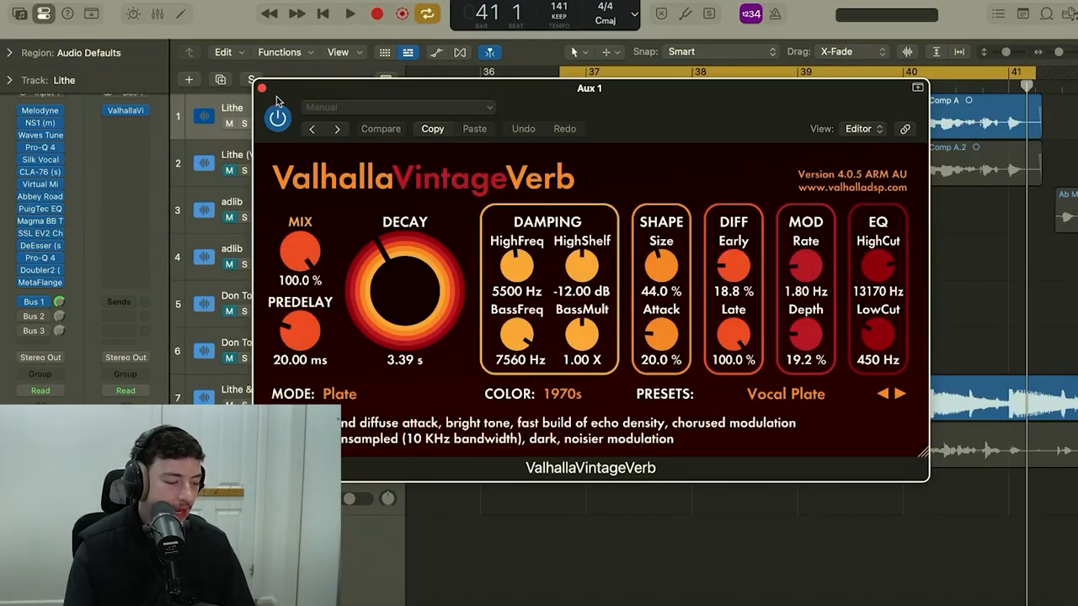
Play the Lithe vocal through the ValhallaVintageVerb reverb, comparing it soloed and with the instrumental.
{"action": "key", "text": "space"}
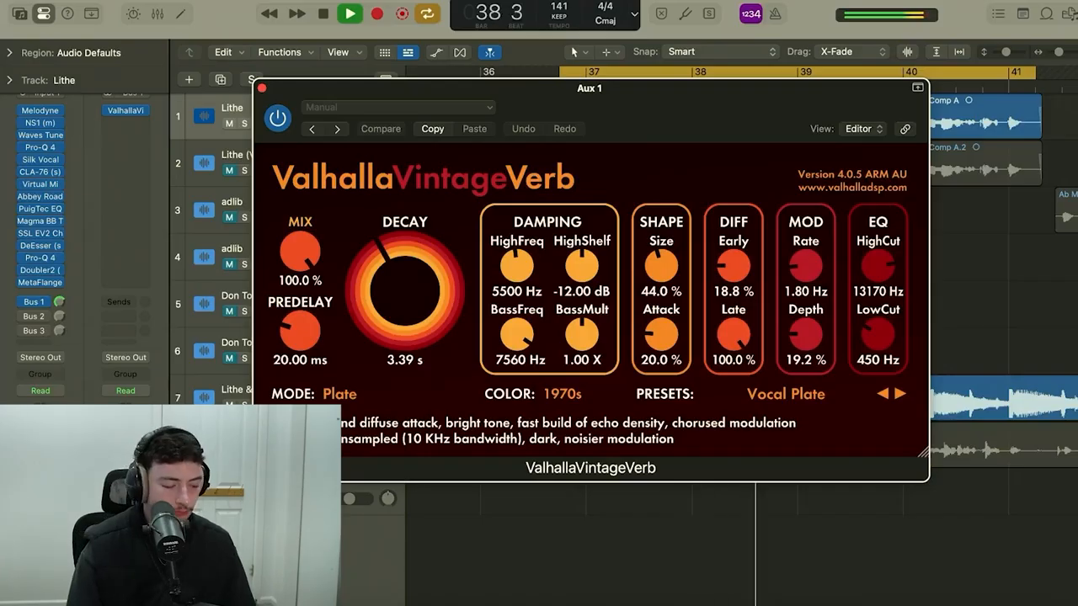
{"action": "left_click", "coordinate": [244, 124]}
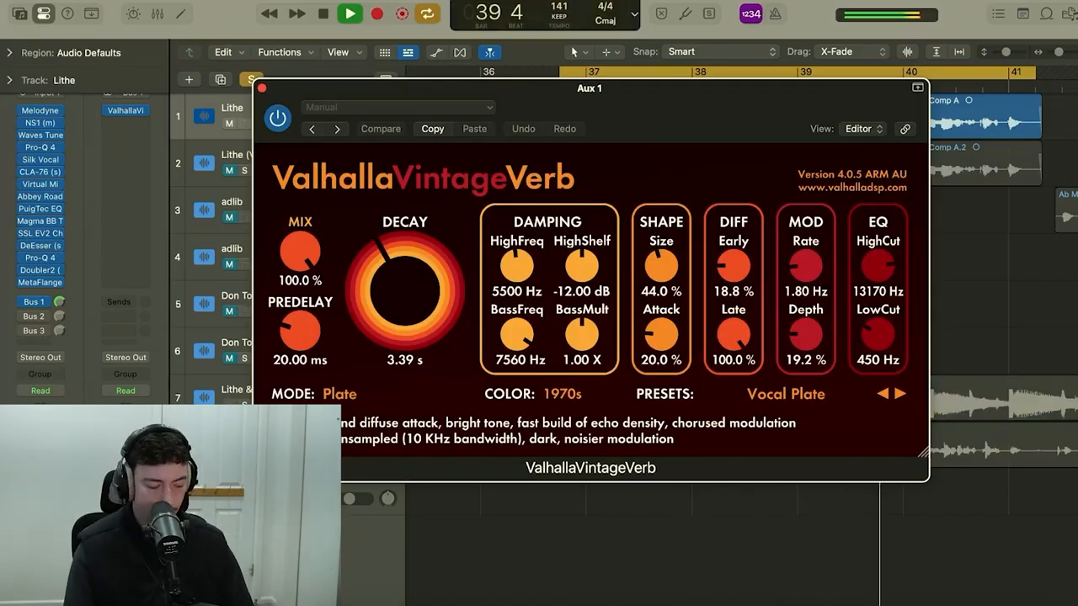
{"action": "key", "text": "s"}
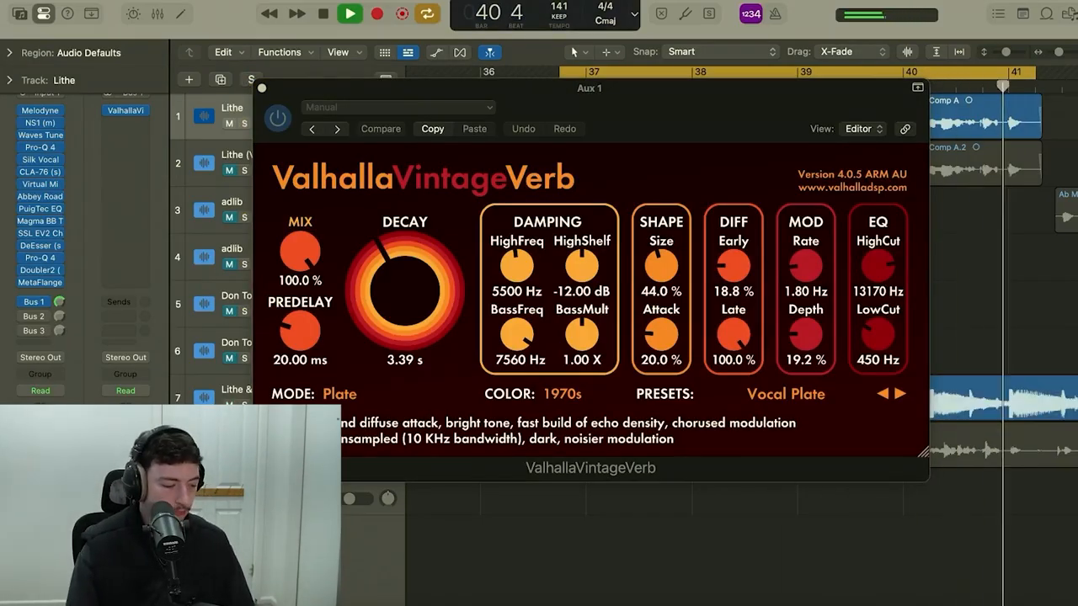
{"action": "key", "text": "space"}
{"action": "left_click", "coordinate": [262, 88]}
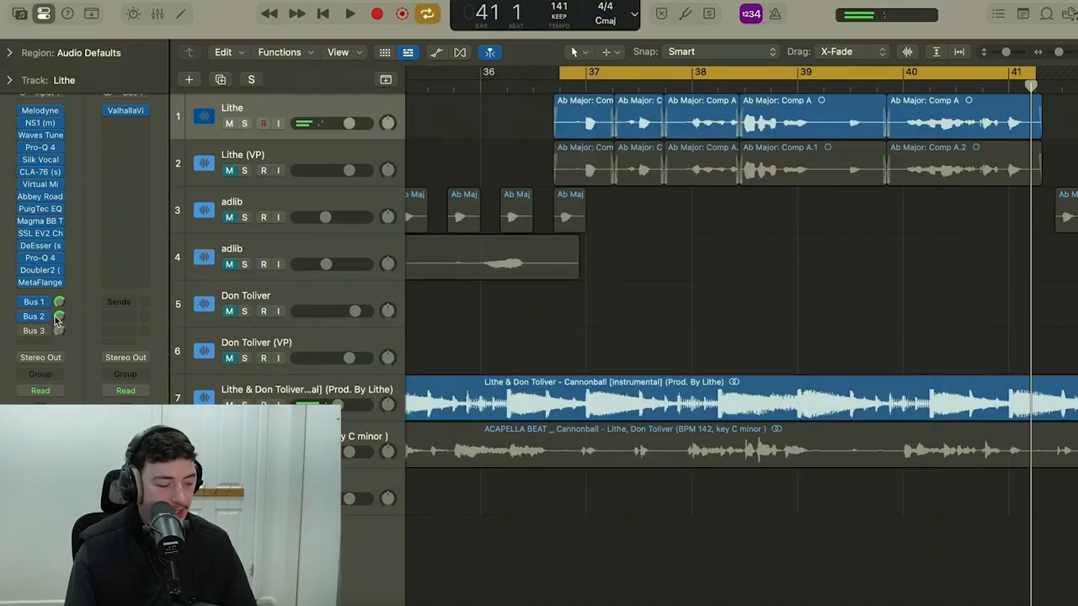
Enable the Bus 2 send on the Lithe track, review H-Delay on Aux 2, and audition the vocal soloed and in the mix.
{"action": "left_click", "coordinate": [61, 318]}
{"action": "left_click", "coordinate": [125, 110]}
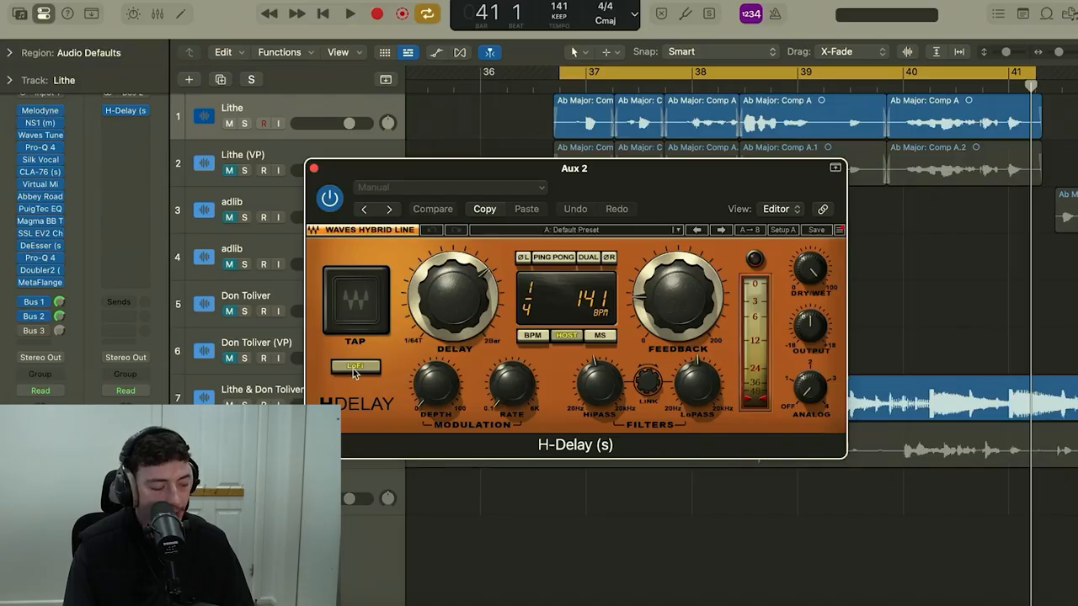
{"action": "mouse_move", "coordinate": [681, 311]}
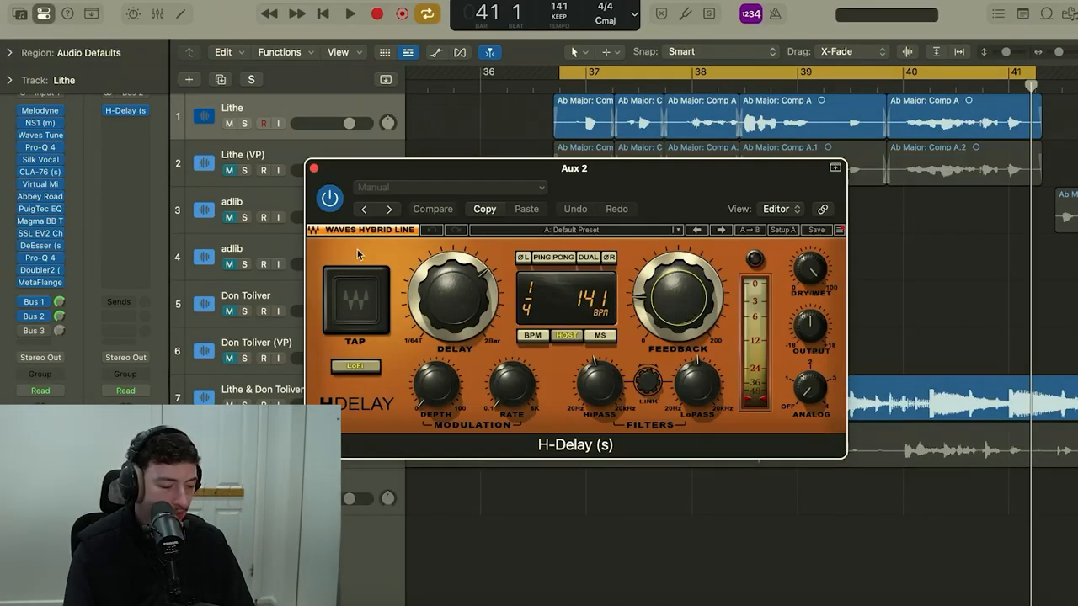
{"action": "key", "text": "space"}
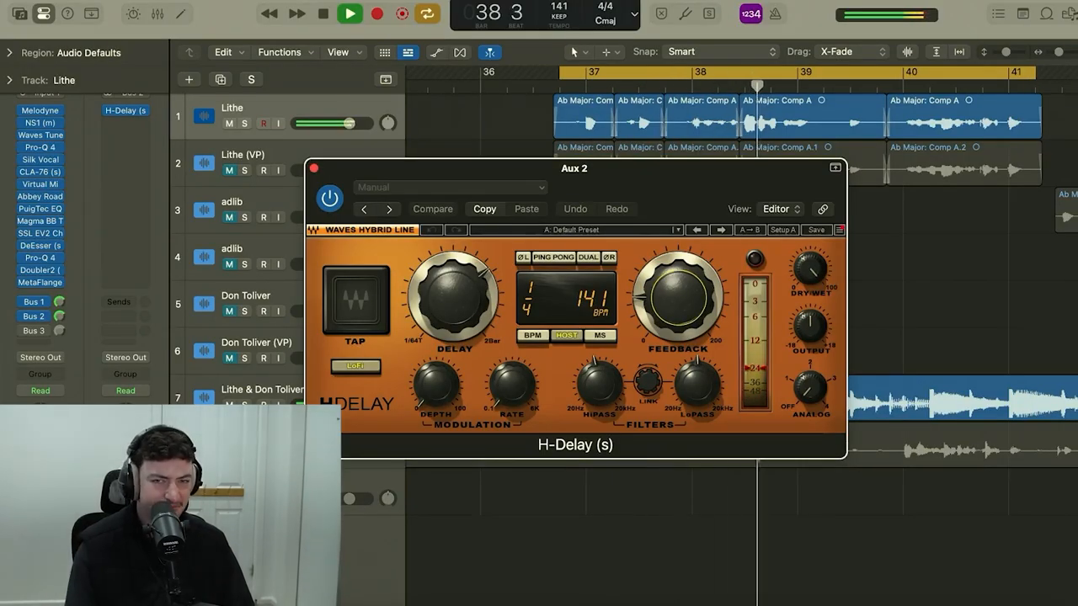
{"action": "left_click", "coordinate": [251, 79]}
{"action": "key", "text": "s"}
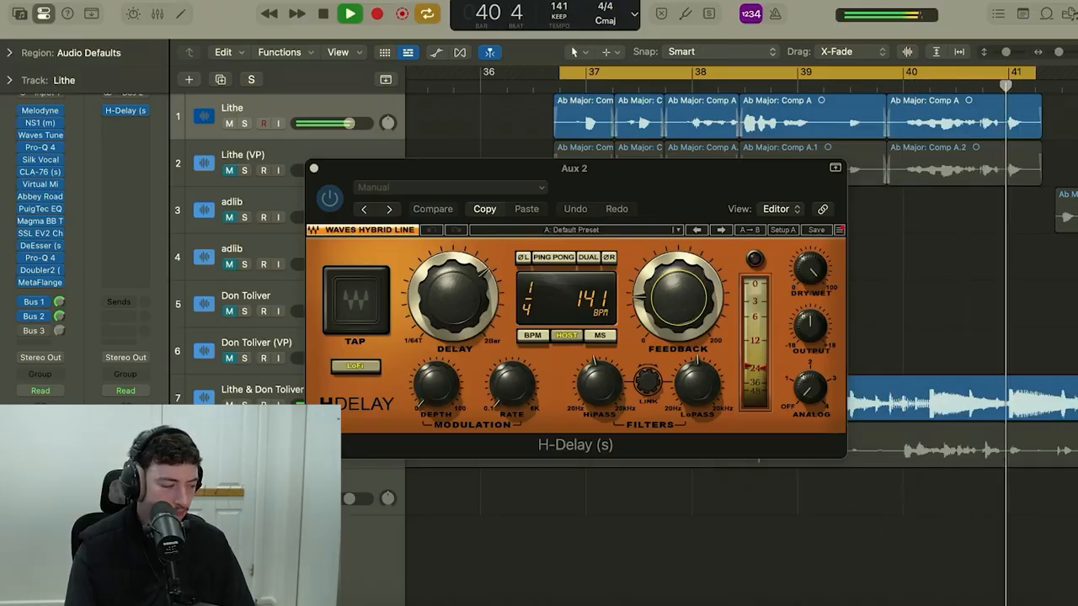
{"action": "key", "text": "space"}
{"action": "left_click", "coordinate": [314, 168]}
Enable the Bus 3 send on the Lithe track and audition the vocal soloed and with the instrumental.
{"action": "left_click", "coordinate": [23, 332]}
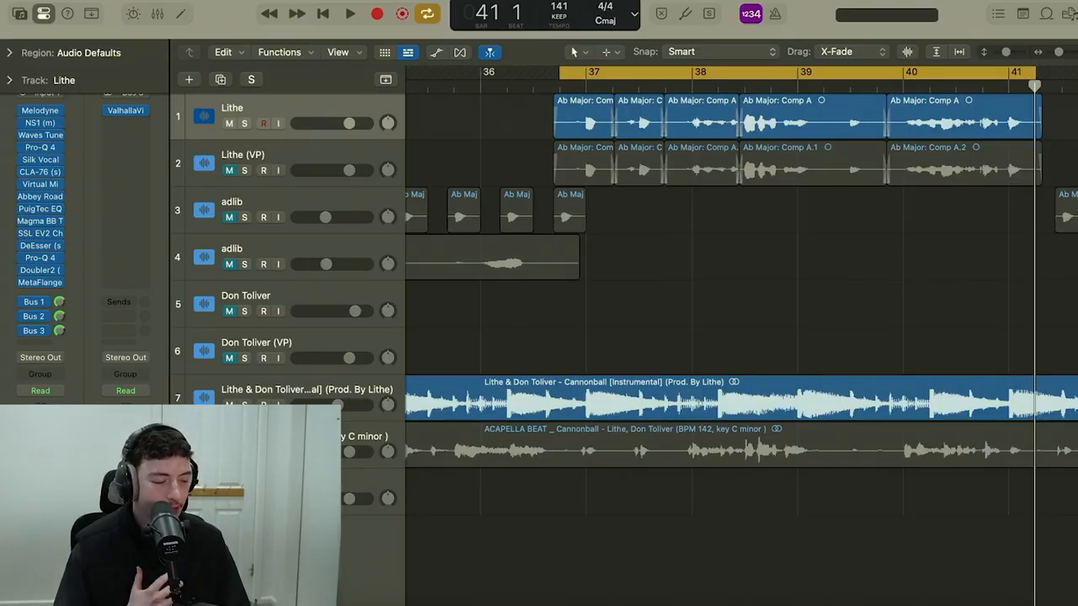
{"action": "key", "text": "ctrl+s"}
{"action": "key", "text": "space"}
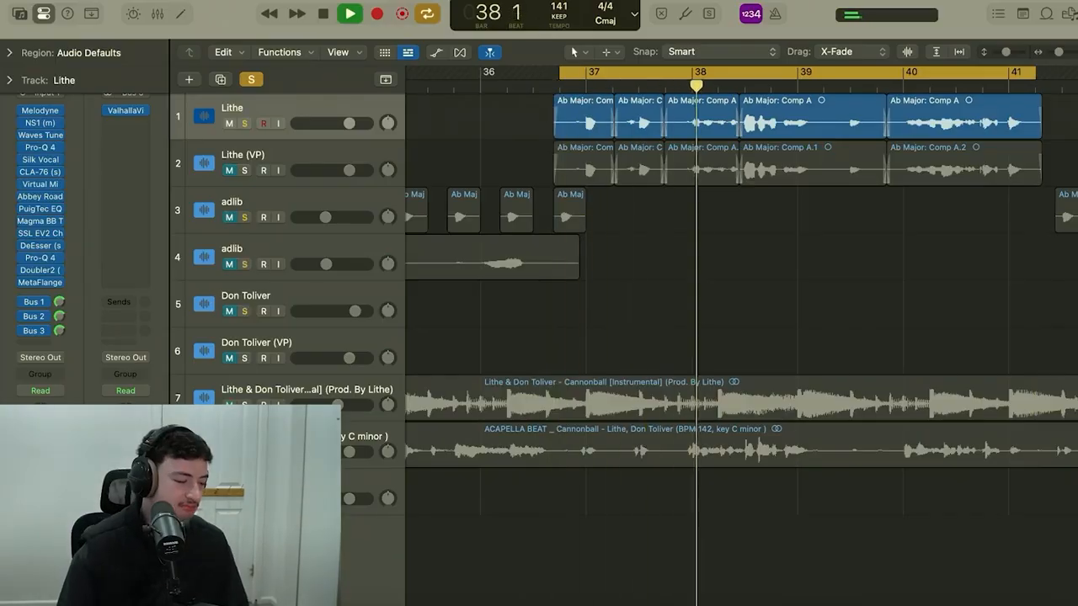
{"action": "key", "text": "ctrl+s"}
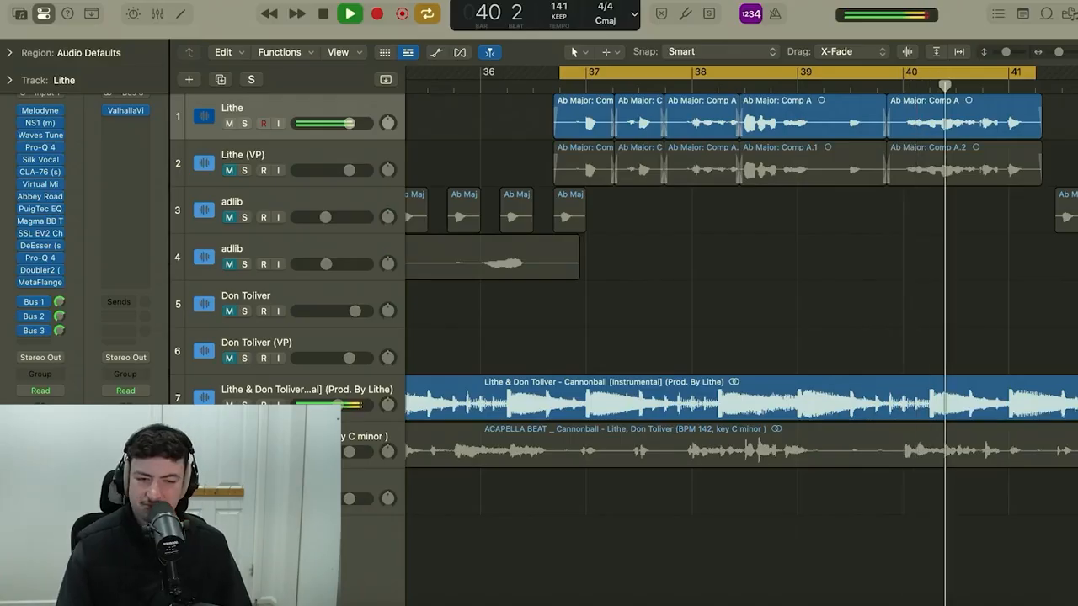
{"action": "key", "text": "space"}
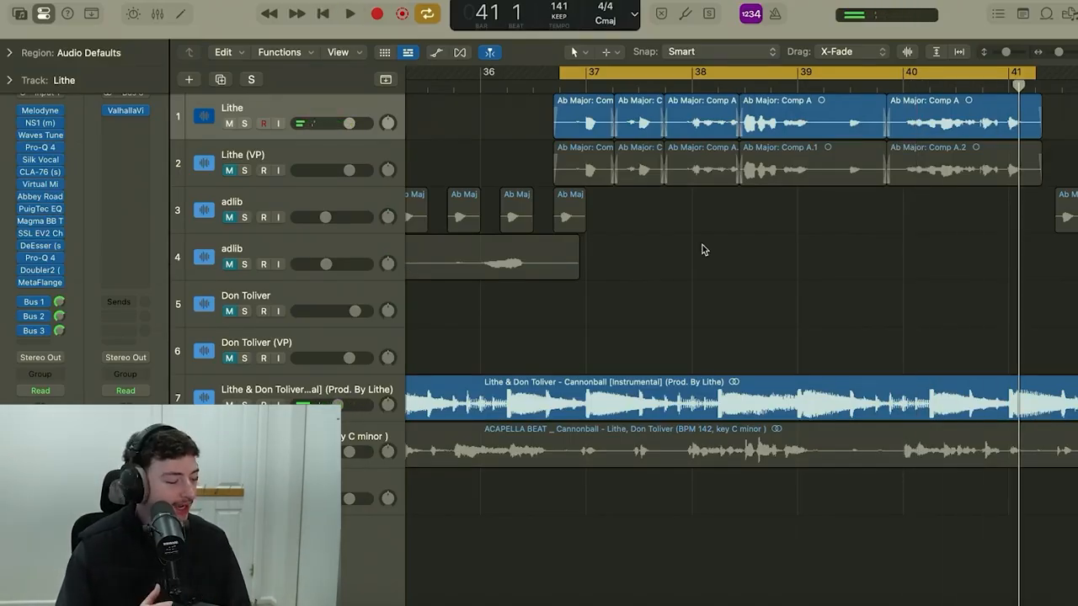
Extend the cycle range to run from bar 28 to the end of the last Lithe region and play it.
{"action": "scroll", "coordinate": [705, 249], "scroll_direction": "down", "scroll_amount": 5}
{"action": "left_click_drag", "start_coordinate": [691, 71], "coordinate": [595, 71]}
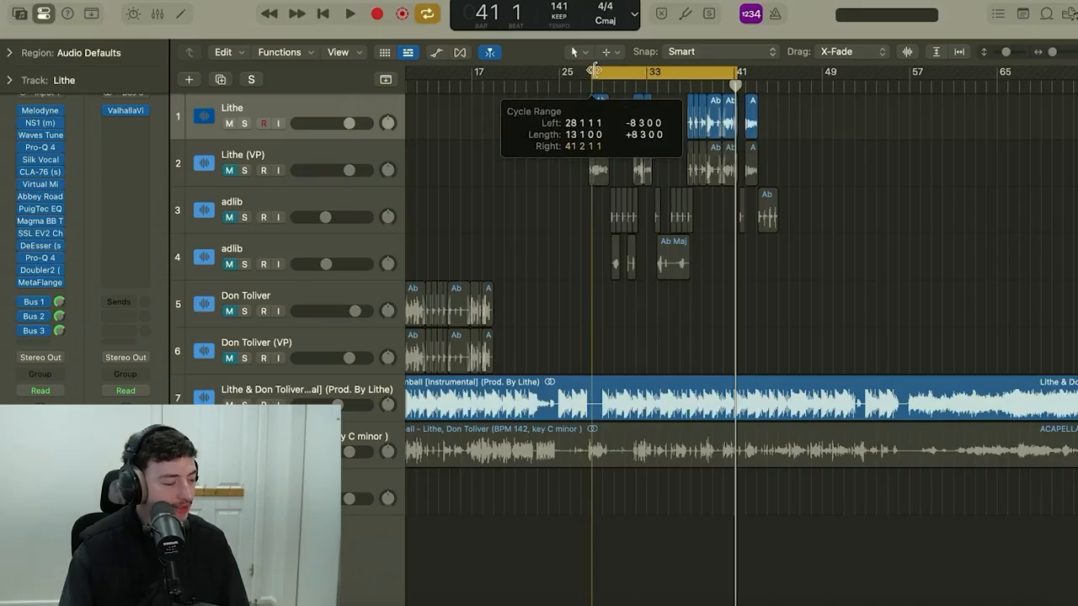
{"action": "left_click_drag", "start_coordinate": [738, 72], "coordinate": [762, 73]}
{"action": "scroll", "coordinate": [632, 190], "scroll_direction": "down", "scroll_amount": 5}
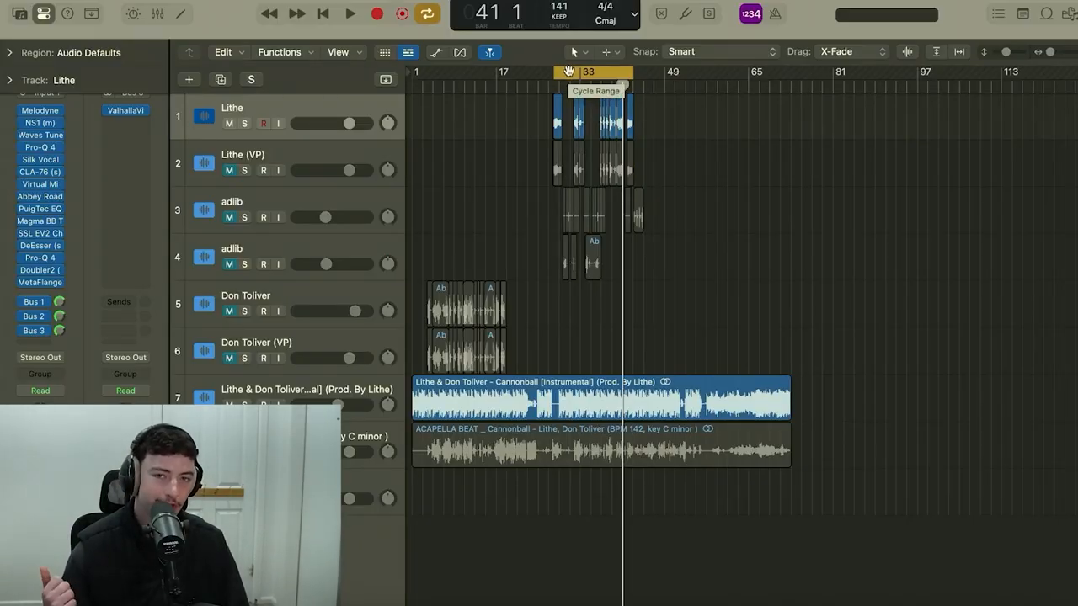
{"action": "key", "text": "space"}
{"action": "scroll", "coordinate": [517, 258], "scroll_direction": "up", "scroll_amount": 5}
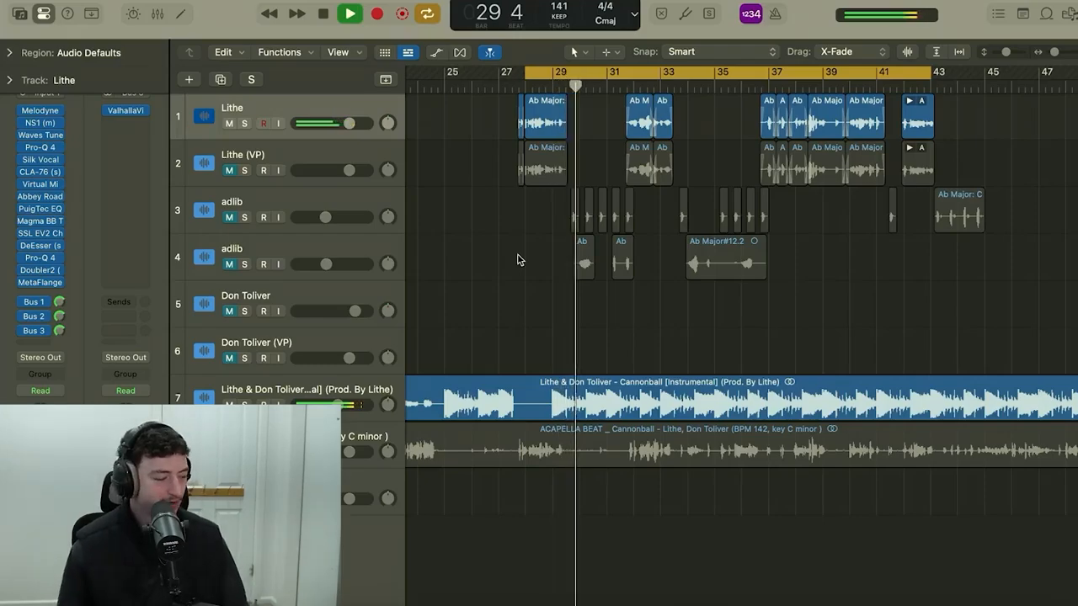
{"action": "key", "text": "space"}
Unmute both adlib tracks and view the plug-in chain on the first one.
{"action": "left_click_drag", "start_coordinate": [229, 217], "coordinate": [229, 263]}
{"action": "left_click", "coordinate": [256, 204]}
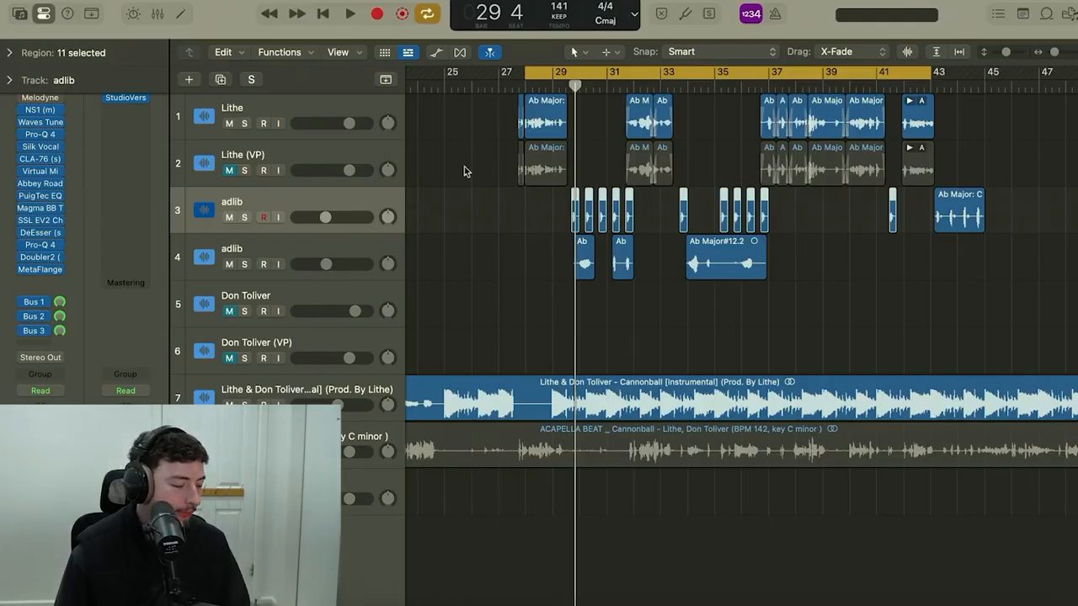
{"action": "key", "text": "Up"}
Review the Simple But Effective StudioVerse chain on the Stereo Out and compare the mix with it bypassed and enabled.
{"action": "key", "text": "x"}
{"action": "left_click", "coordinate": [775, 236]}
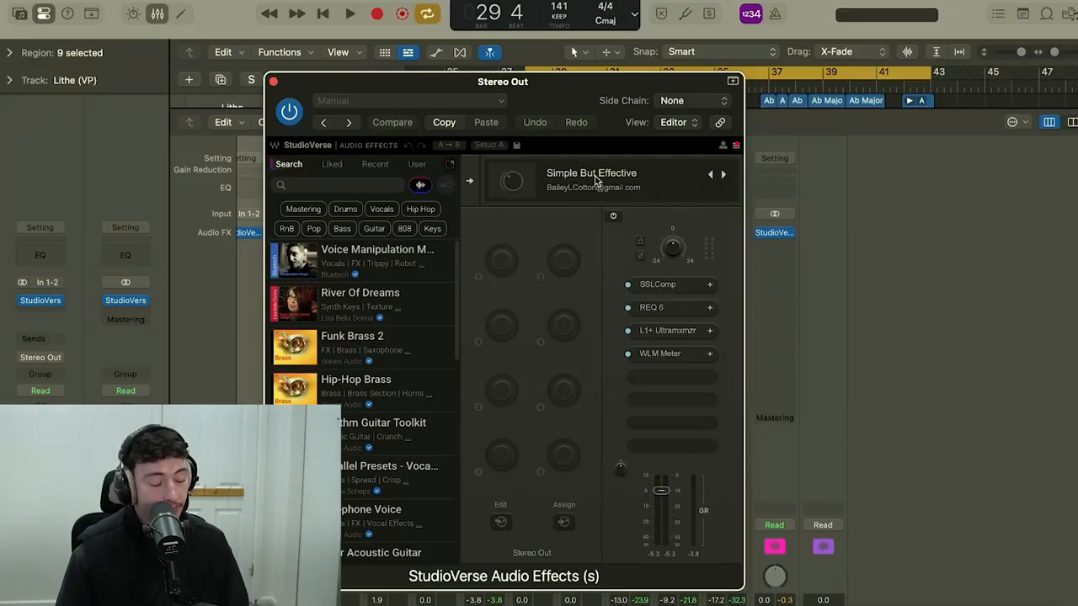
{"action": "left_click", "coordinate": [289, 112]}
{"action": "key", "text": "space"}
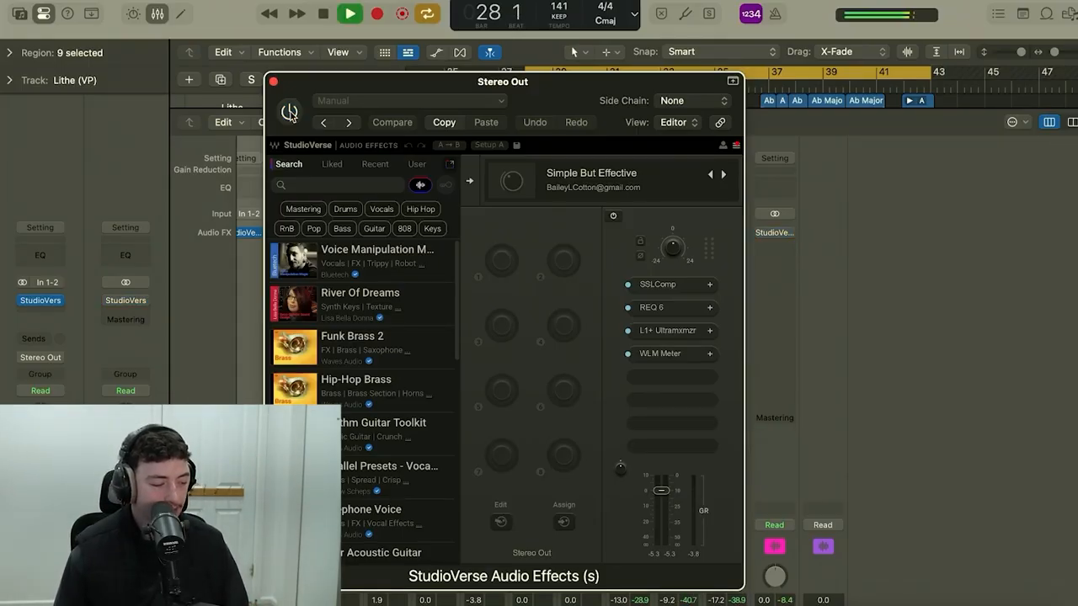
{"action": "left_click", "coordinate": [290, 112]}
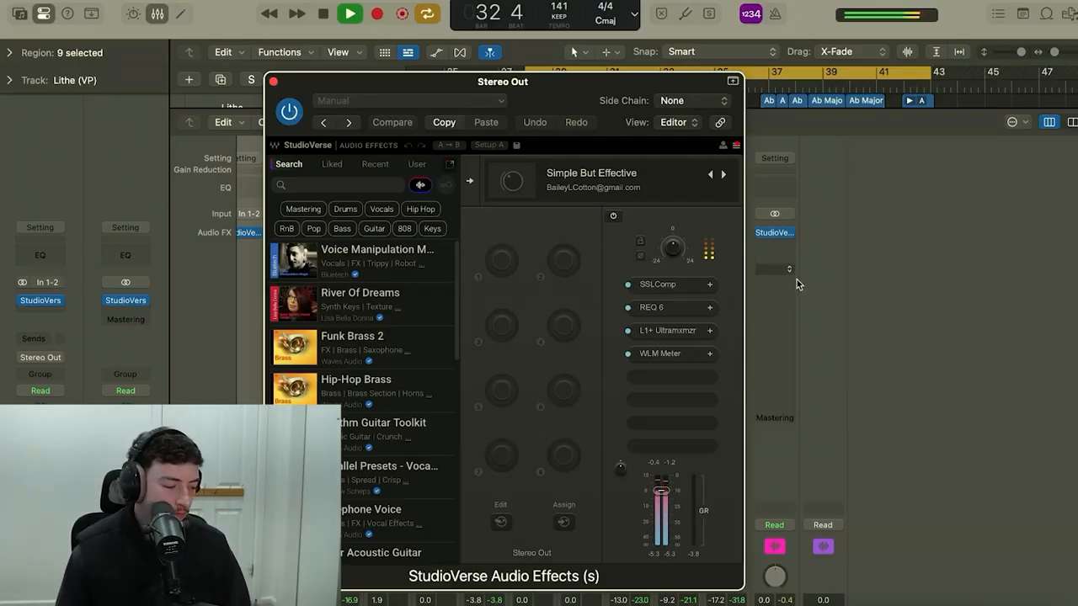
{"action": "left_click", "coordinate": [274, 82]}
{"action": "key", "text": "space"}
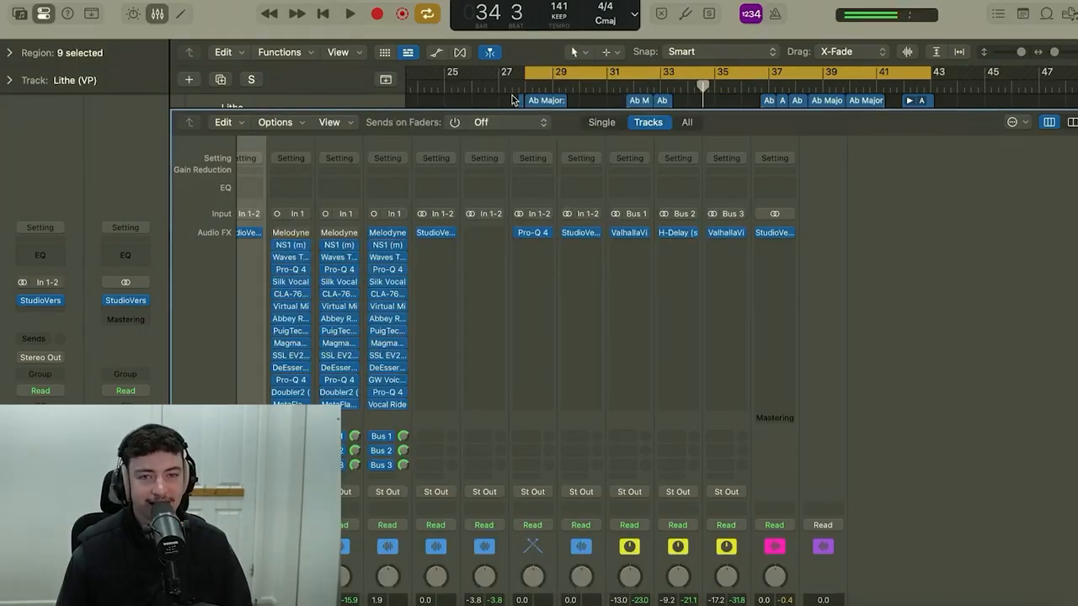
{"action": "left_click", "coordinate": [775, 233]}
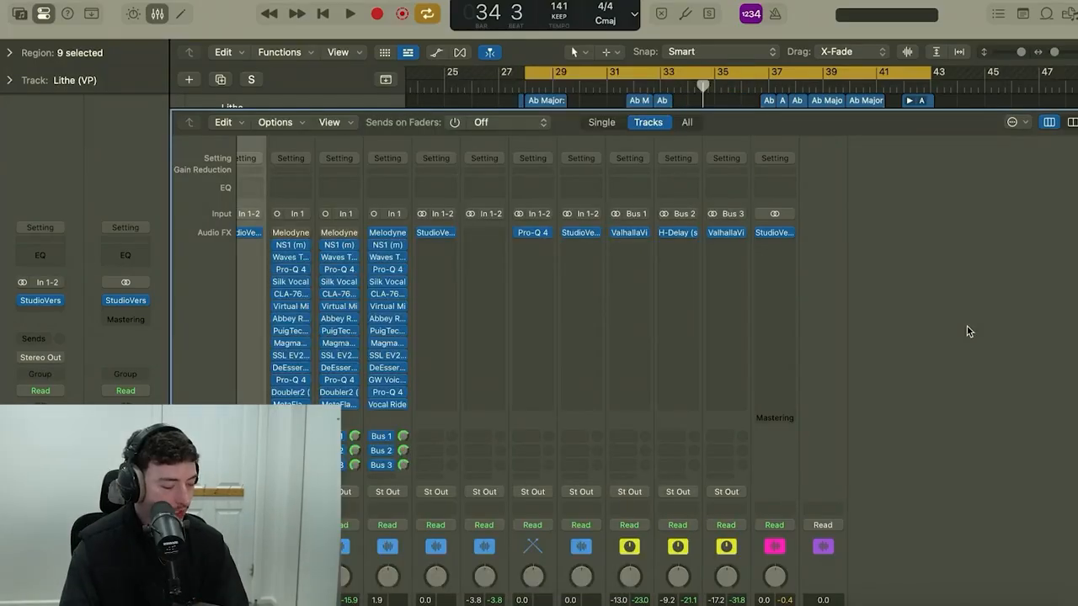
{"action": "key", "text": "x"}
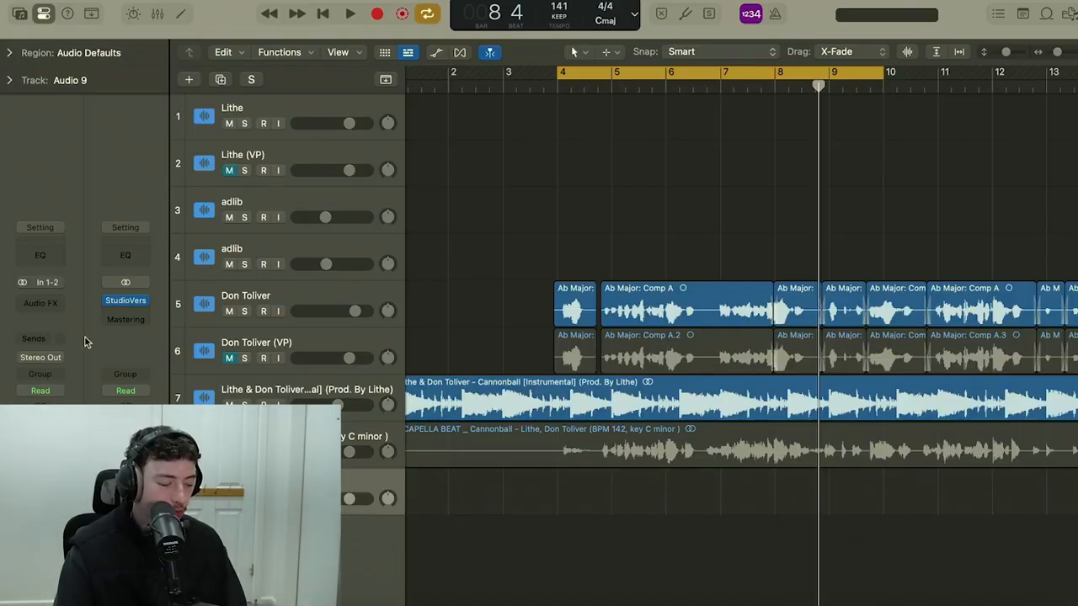
Insert StudioVerse Audio Effects on the empty Audio 9 track.
{"action": "left_click", "coordinate": [41, 301]}
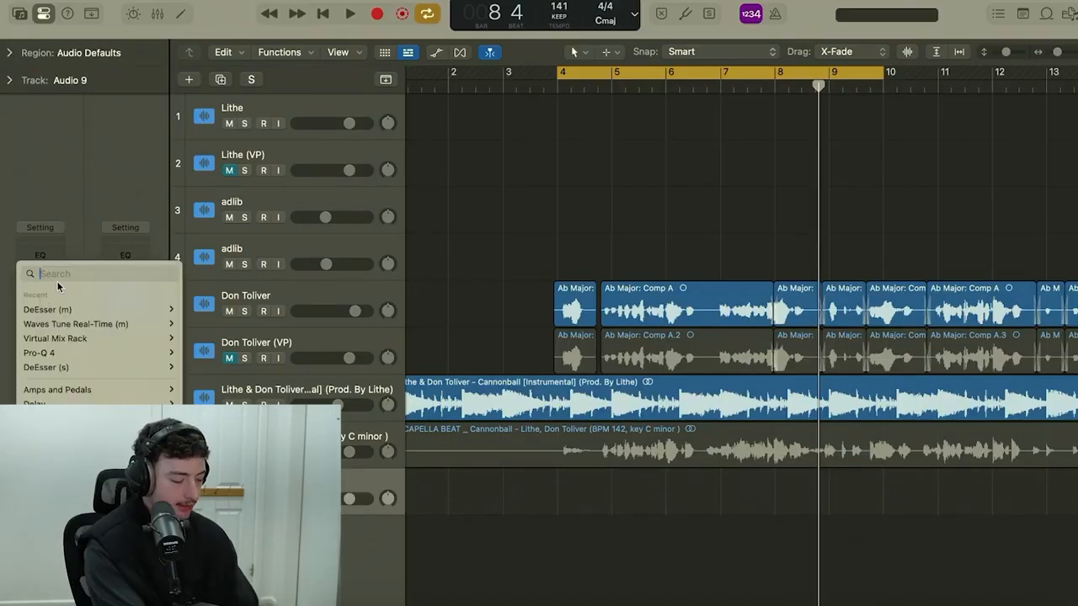
{"action": "type", "text": "stud"}
{"action": "left_click", "coordinate": [81, 344]}
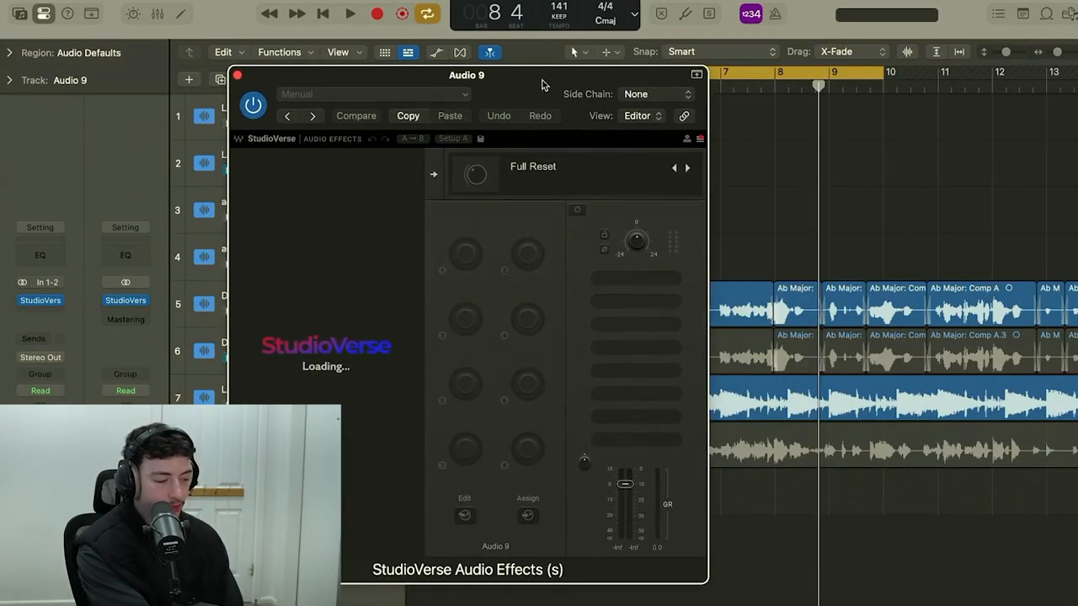
Load the Don Toliver - Cannonball vocal preset from the PRESETS folder into StudioVerse and expand its Parallel Split.
{"action": "left_click", "coordinate": [560, 167]}
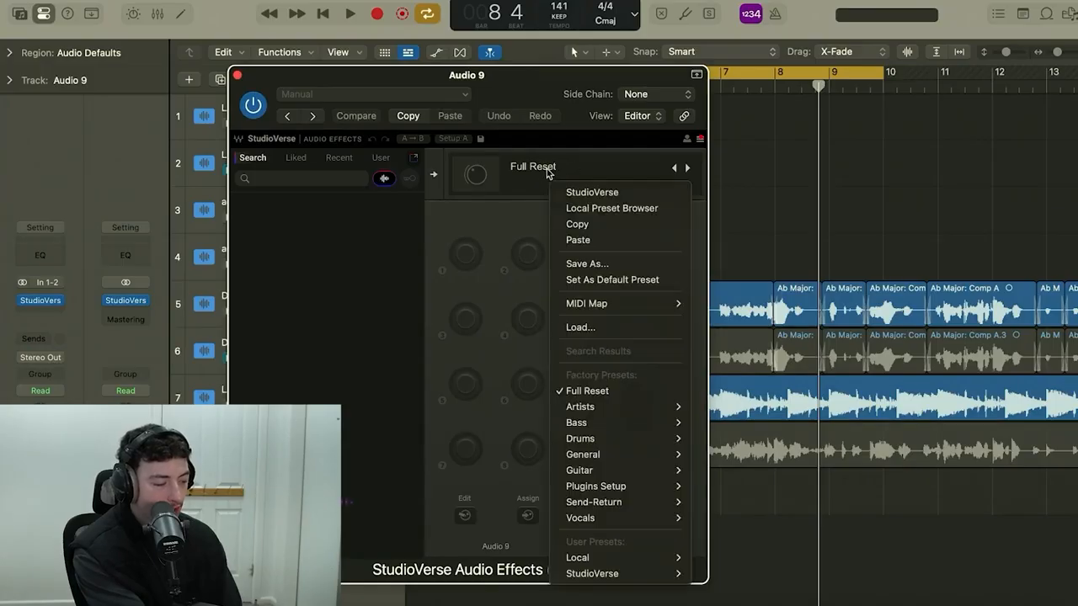
{"action": "left_click", "coordinate": [581, 327]}
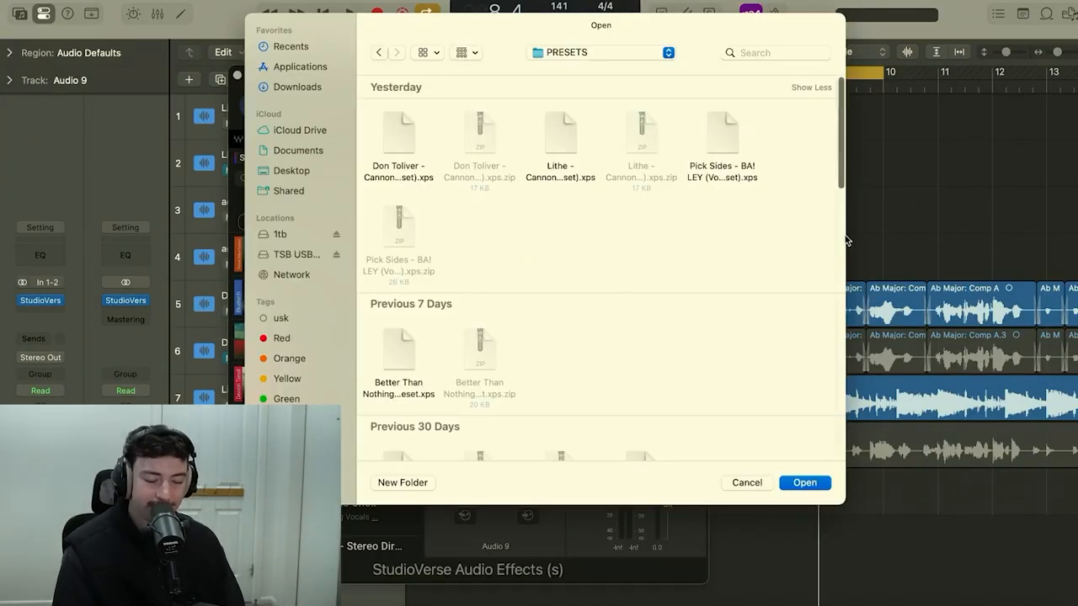
{"action": "scroll", "coordinate": [558, 256], "scroll_direction": "down", "scroll_amount": 10}
{"action": "scroll", "coordinate": [558, 256], "scroll_direction": "up", "scroll_amount": 10}
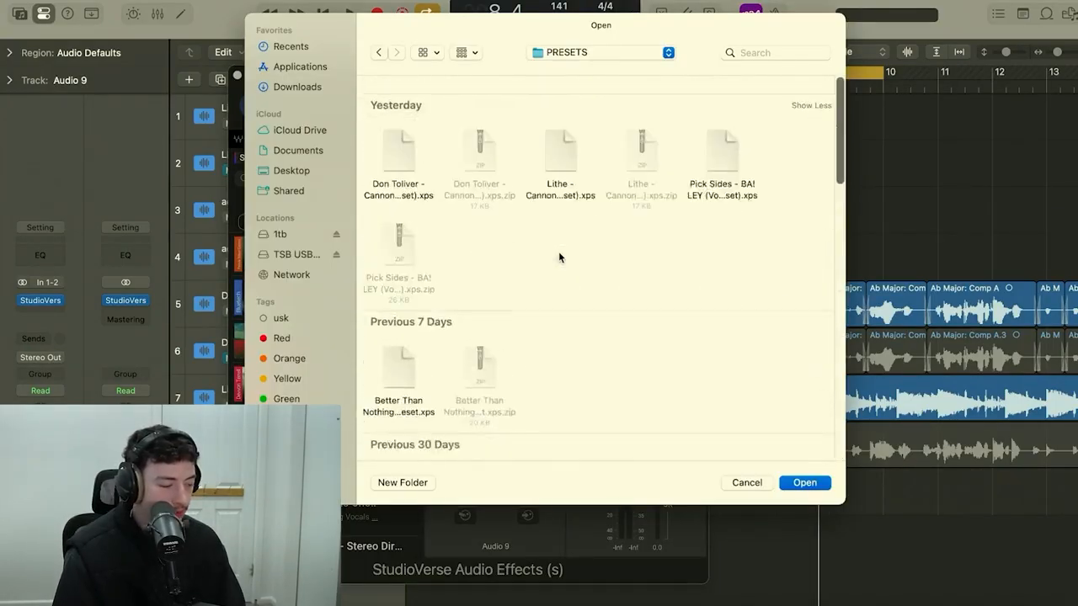
{"action": "double_click", "coordinate": [402, 144]}
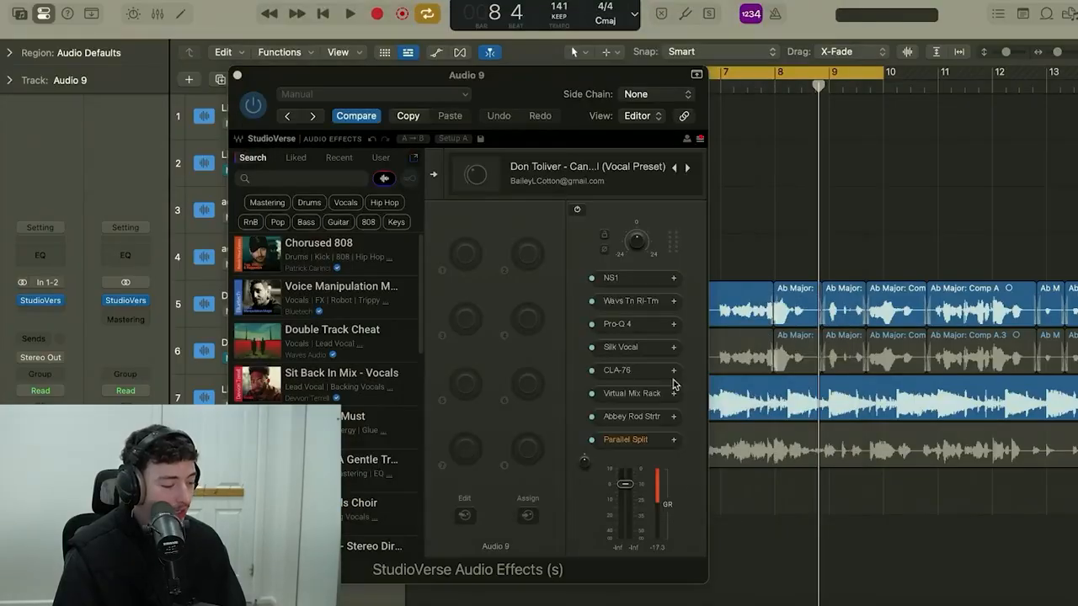
{"action": "left_click", "coordinate": [628, 441]}
{"action": "left_click_drag", "start_coordinate": [868, 98], "coordinate": [691, 71]}
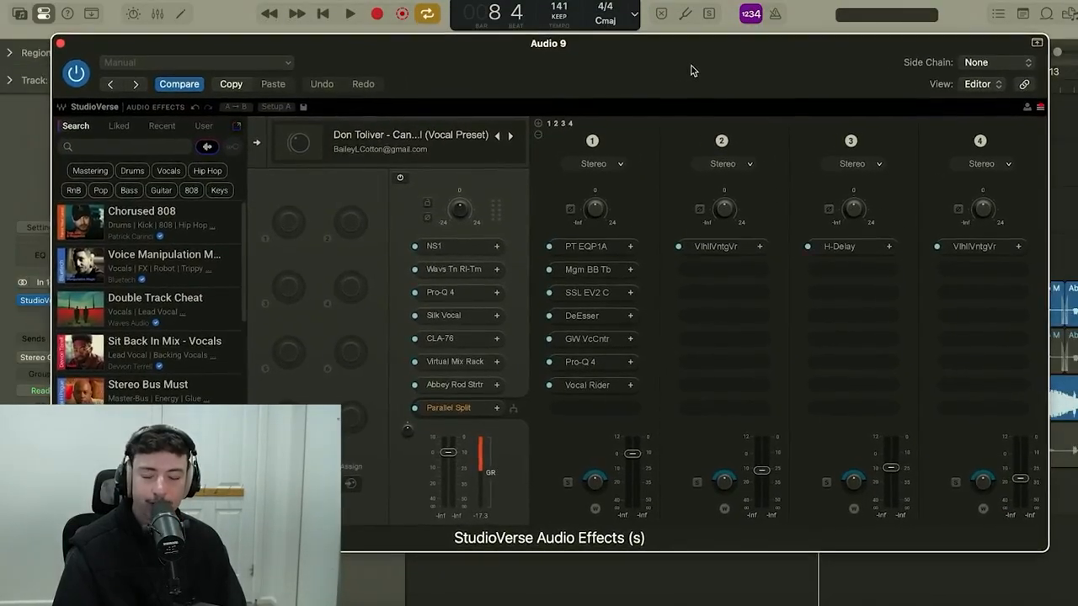